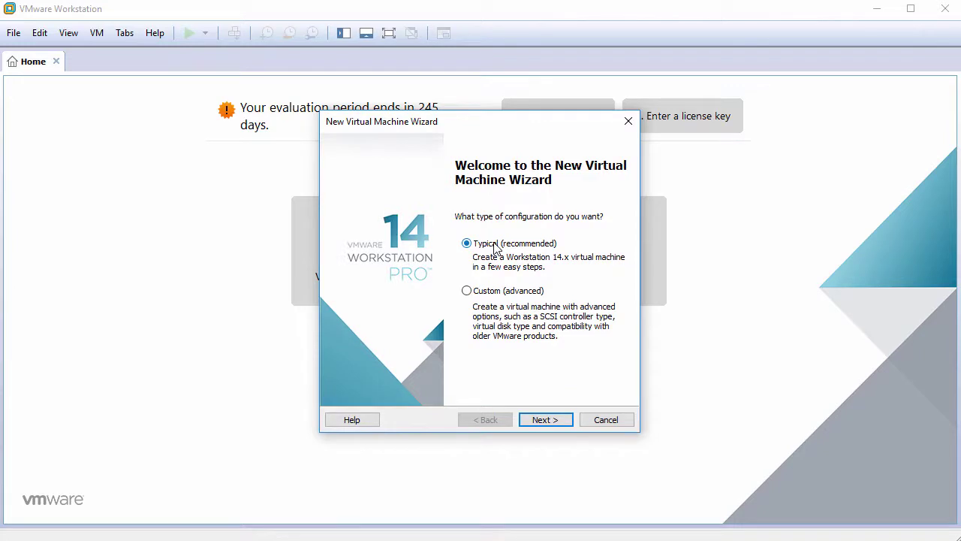
Step: Choose the Typical configuration and opt to install the operating system later
left_click(545, 420)
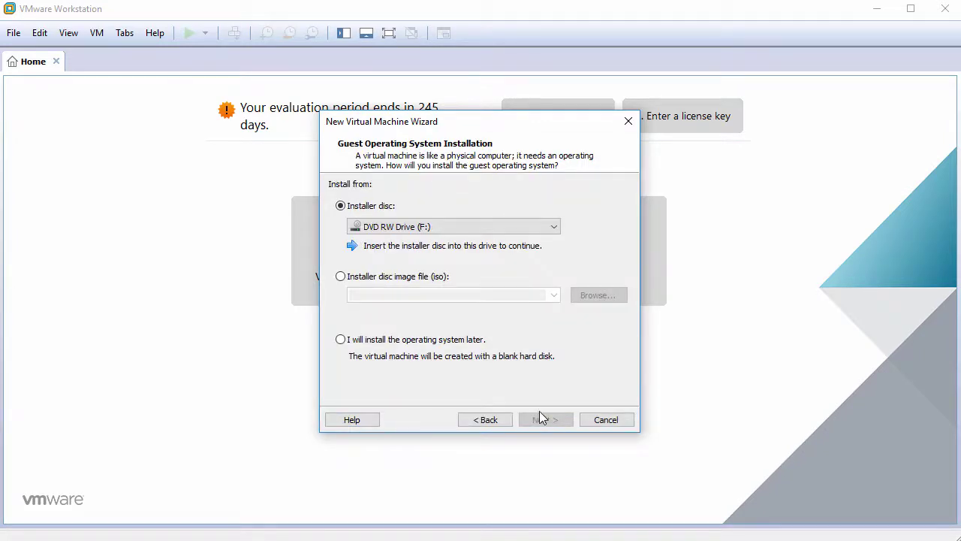
left_click(429, 341)
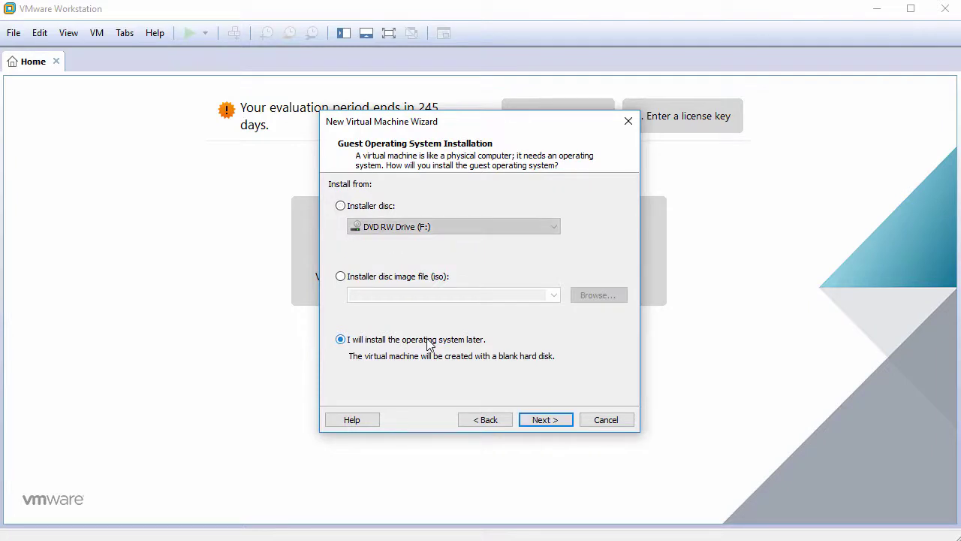
left_click(546, 420)
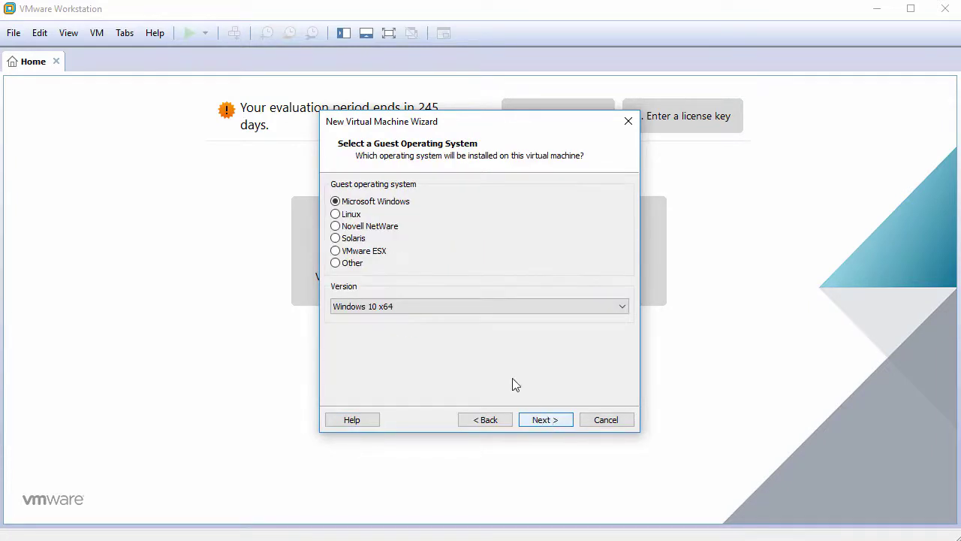
Step: Select Linux with version Ubuntu 64-bit as the guest operating system
left_click(352, 215)
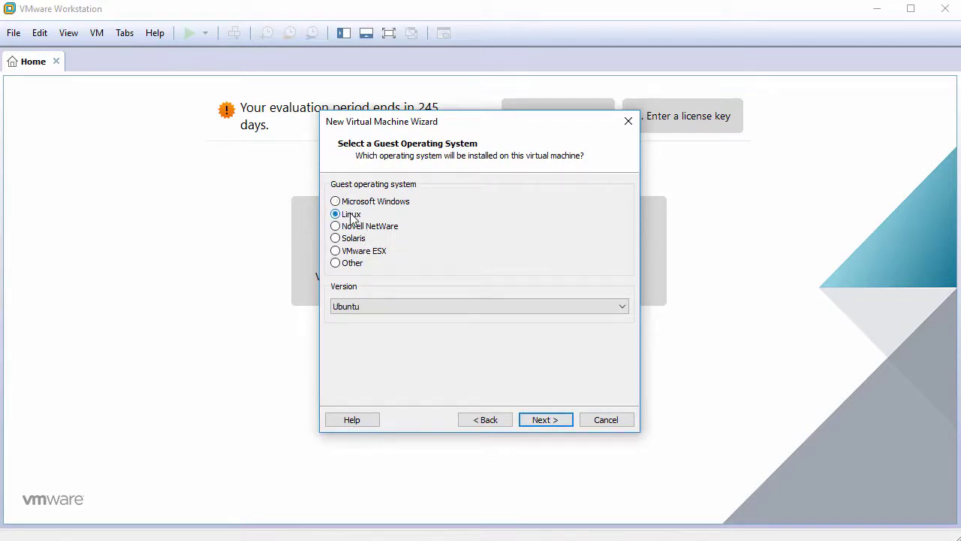
left_click(387, 305)
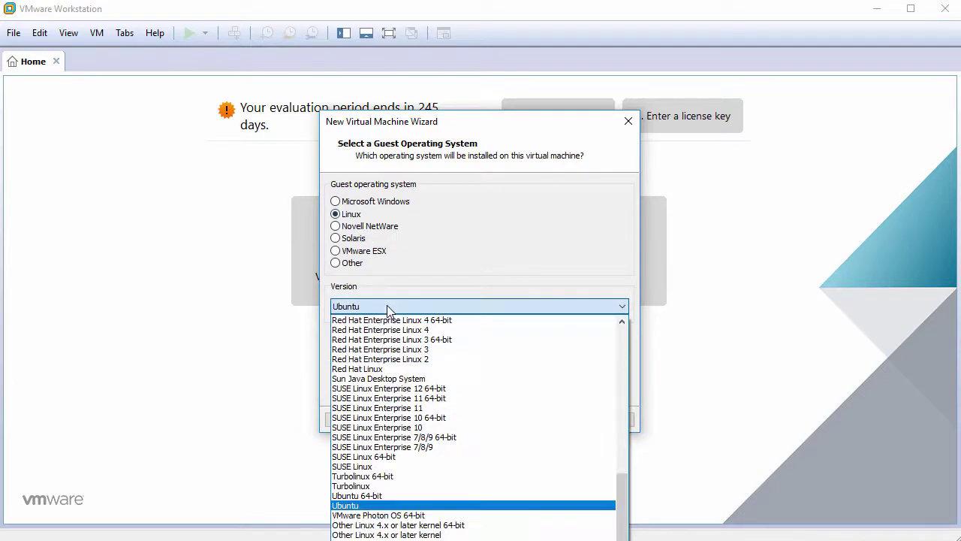
left_click(396, 498)
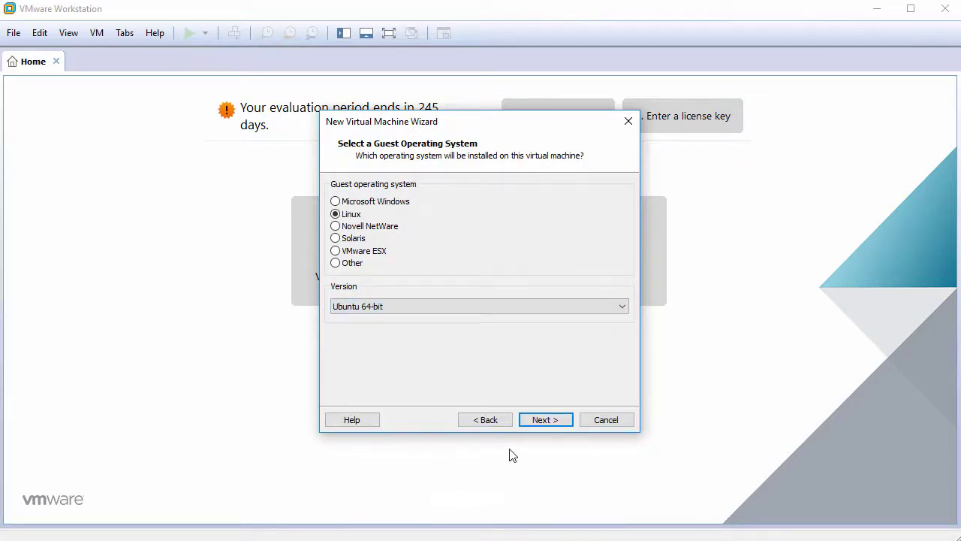
left_click(546, 418)
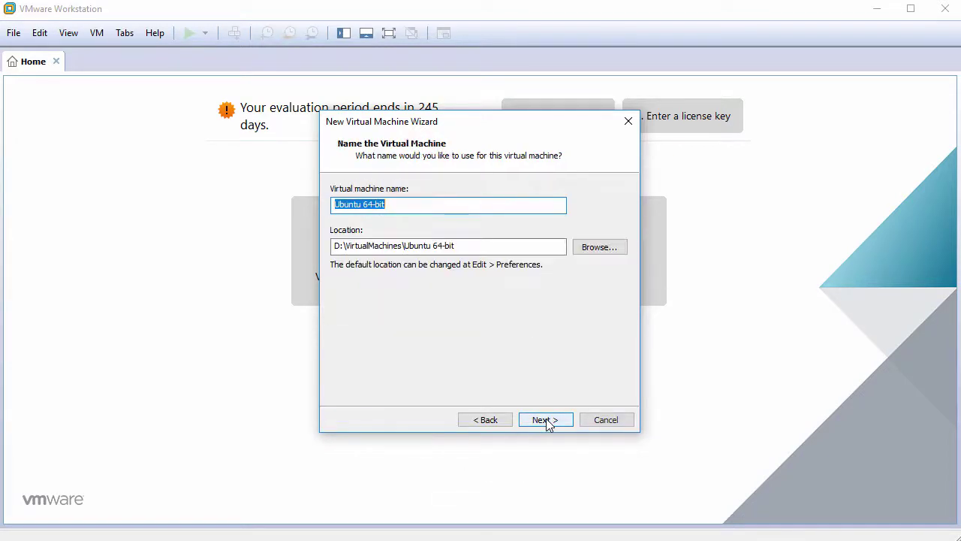
Step: Name the VM UbuntuMATE18.04LTS, give it a 60 GB single-file disk, and reach hardware customization
type("Ubun")
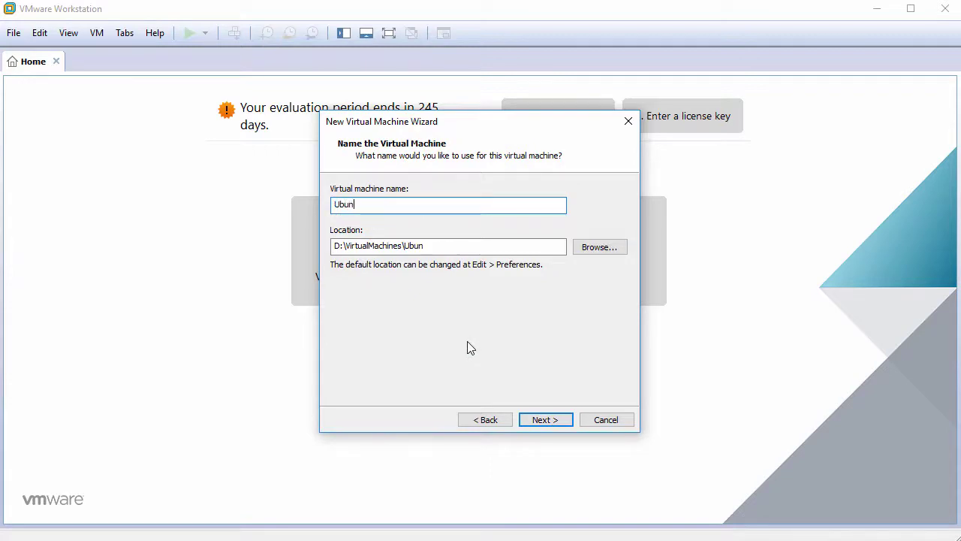
type("tuMATE1")
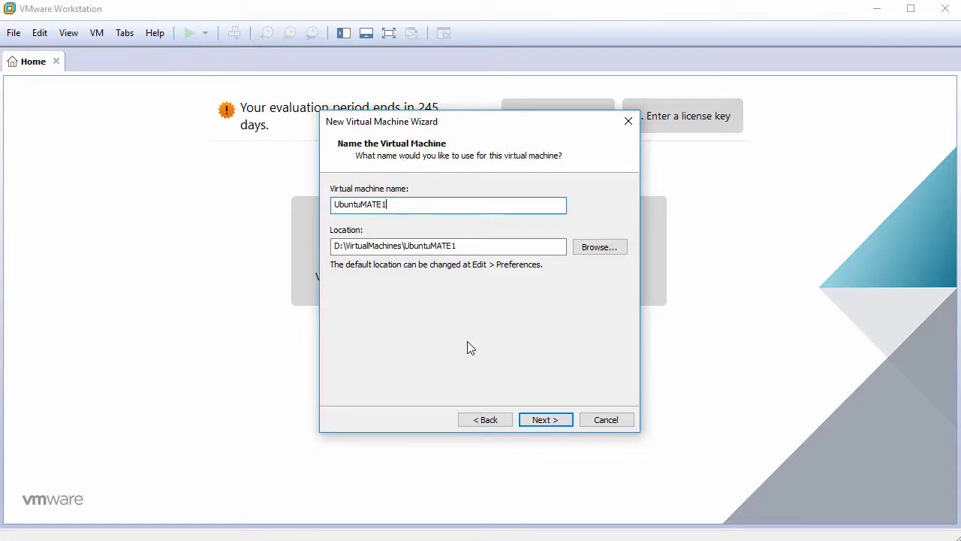
type("8.04LTS")
left_click(546, 420)
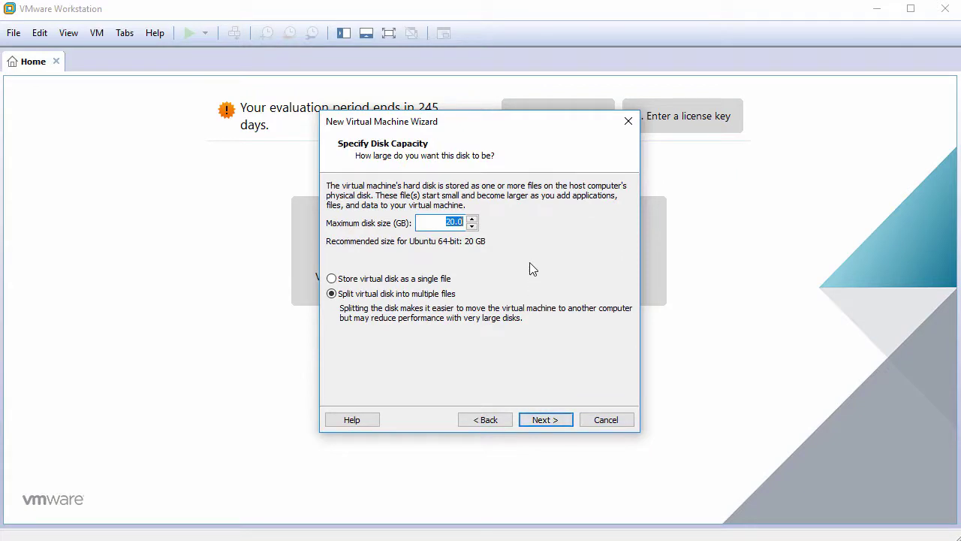
type("60")
left_click(391, 281)
left_click(536, 420)
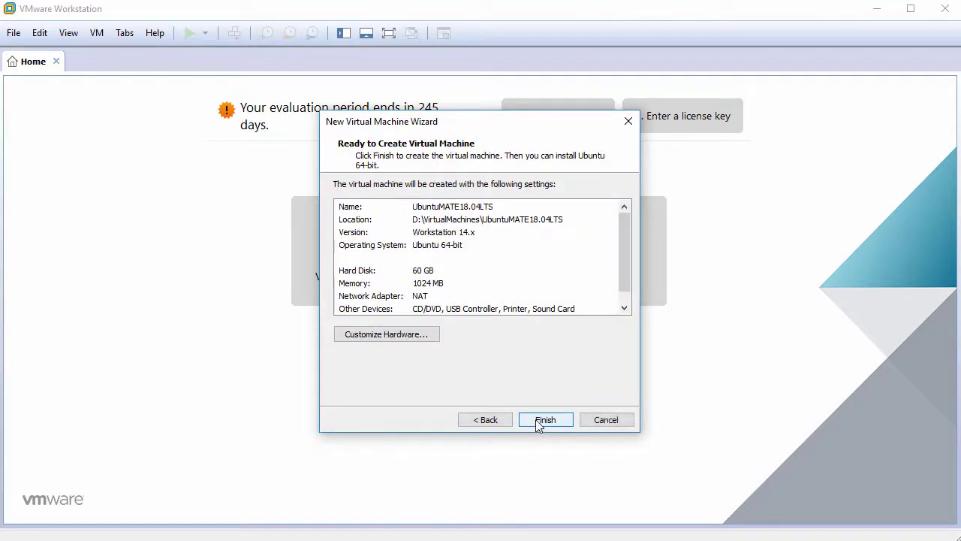
left_click(419, 337)
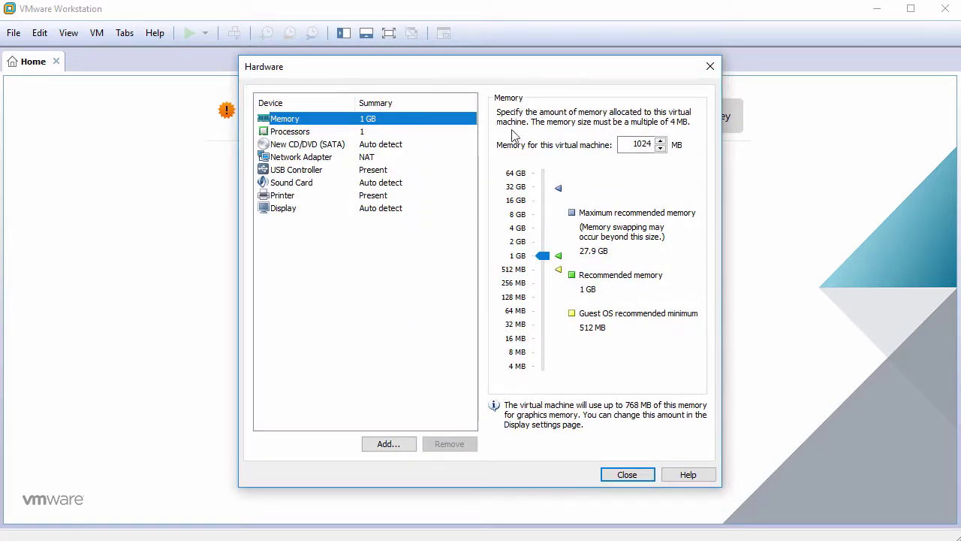
Step: Set the VM memory to 2 GB and the processor to 2 cores
left_click_drag(632, 144, 660, 145)
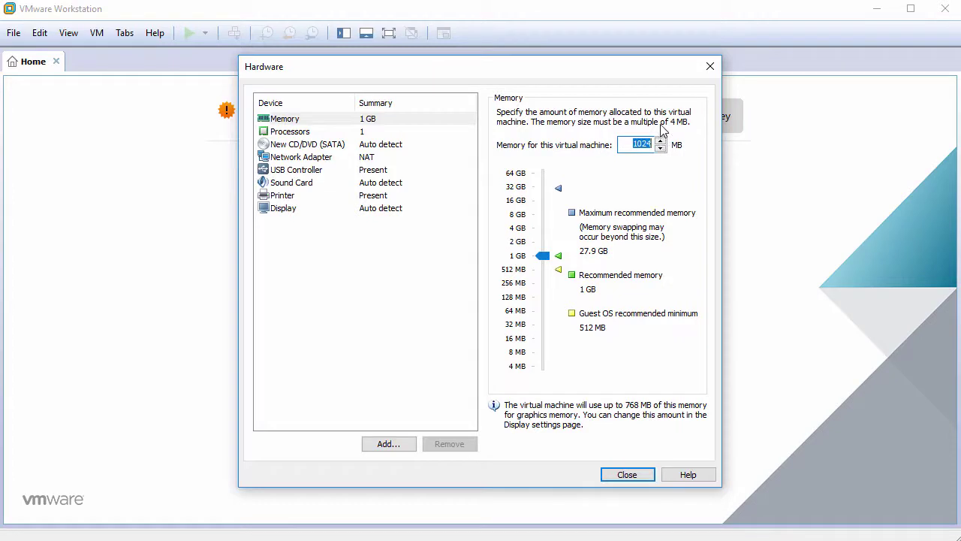
type("2048")
left_click(369, 132)
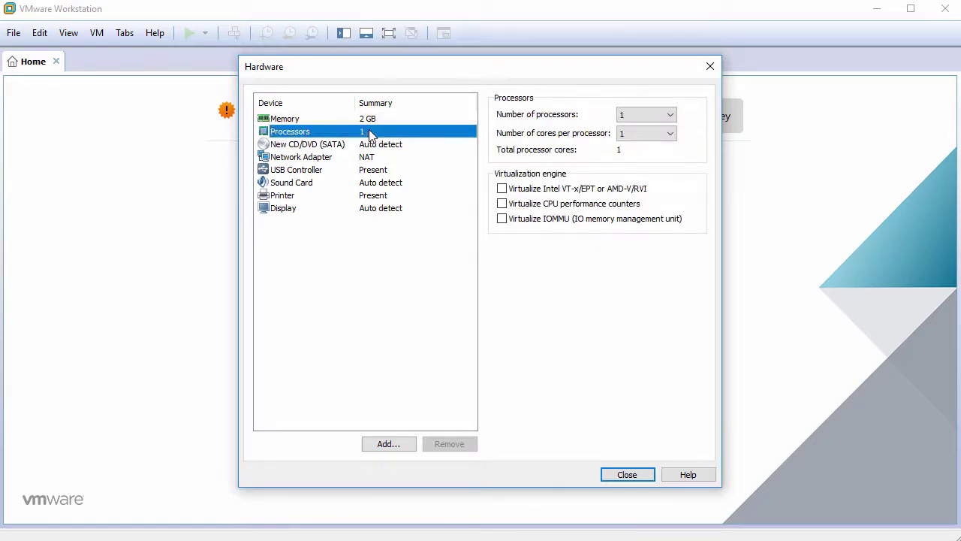
left_click(629, 136)
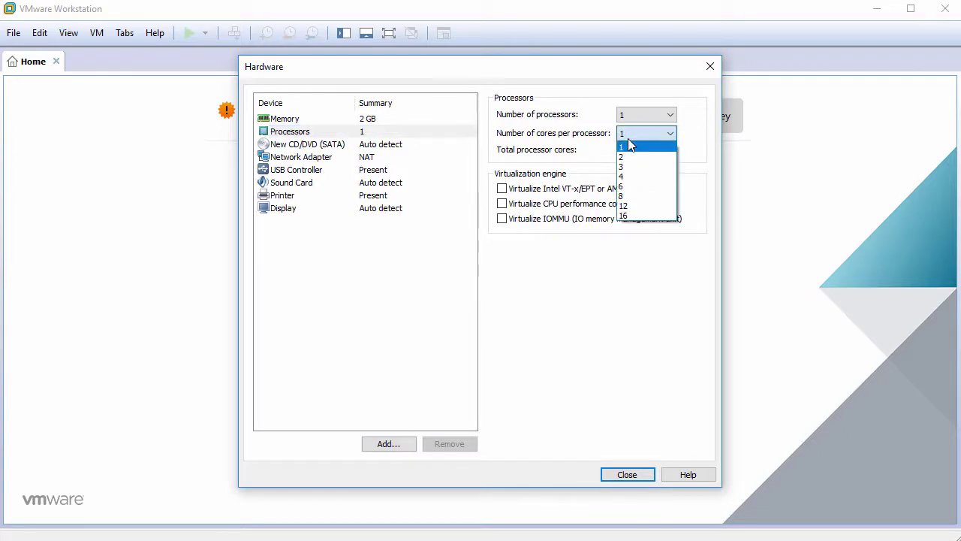
left_click(633, 158)
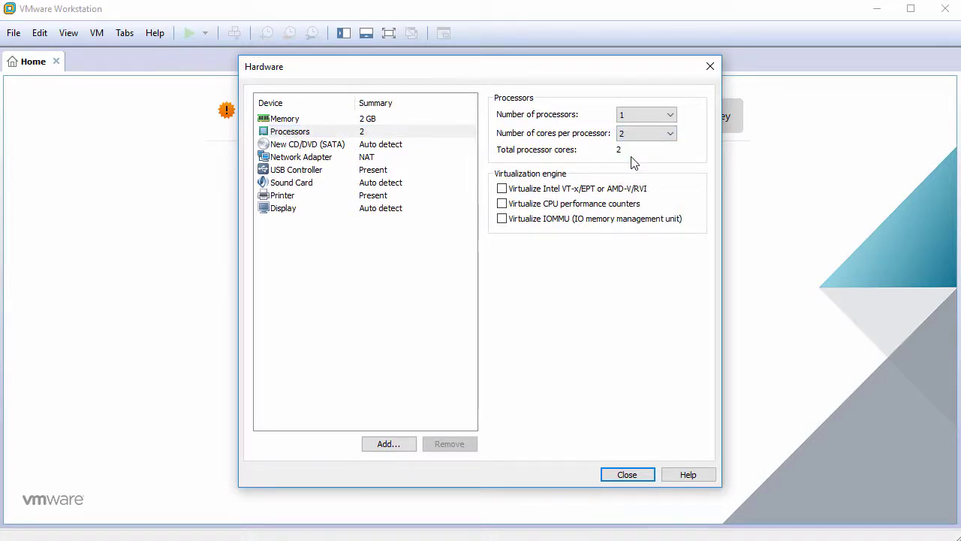
Step: Attach ubuntu-mate-18.04-desktop-amd64.iso as the CD/DVD drive's ISO image
left_click(392, 146)
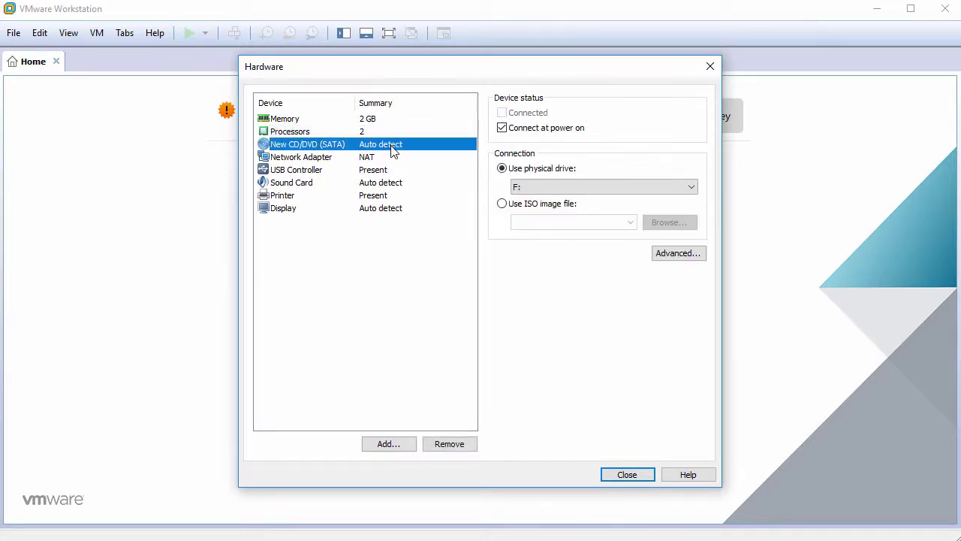
left_click(517, 207)
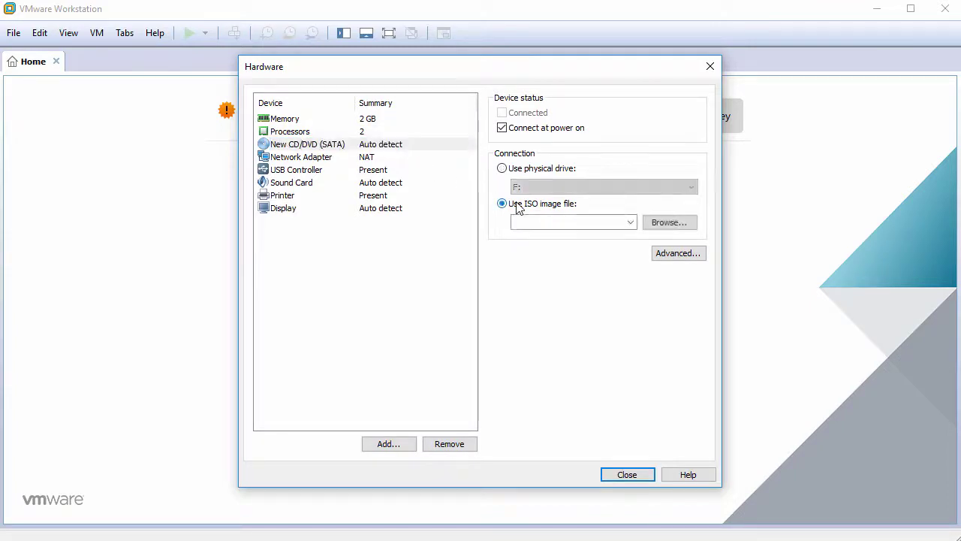
left_click(668, 229)
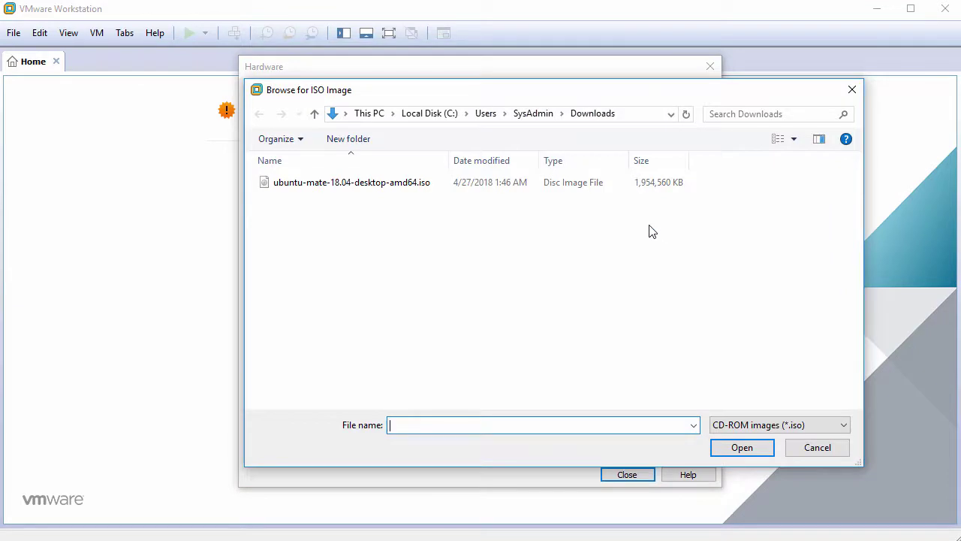
left_click(422, 188)
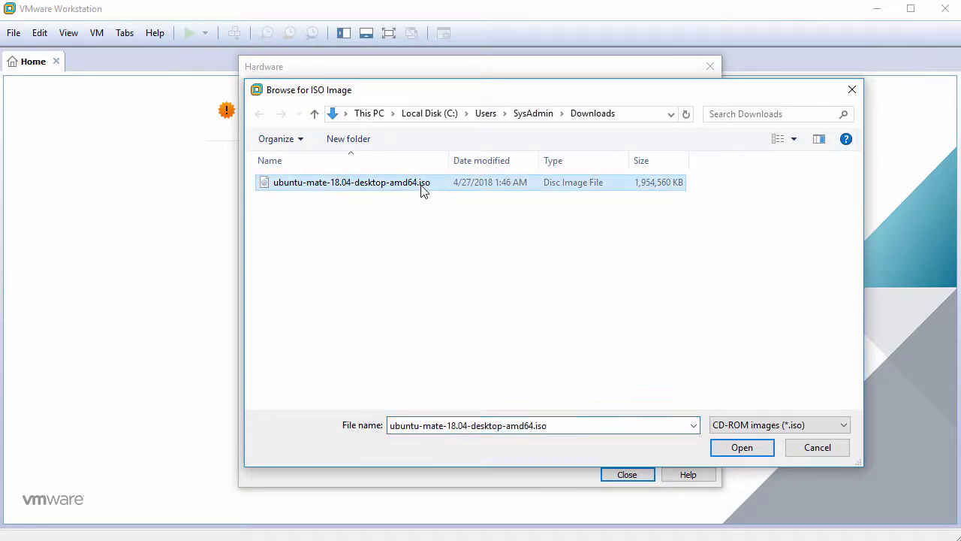
left_click(735, 449)
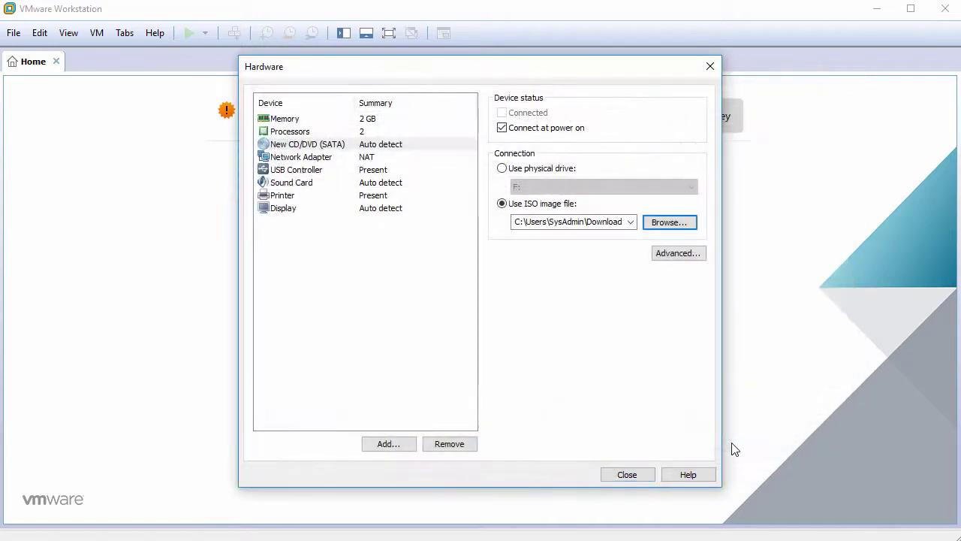
Step: Remove the USB controller, sound card and printer, and disable 3D graphics acceleration
left_click(314, 173)
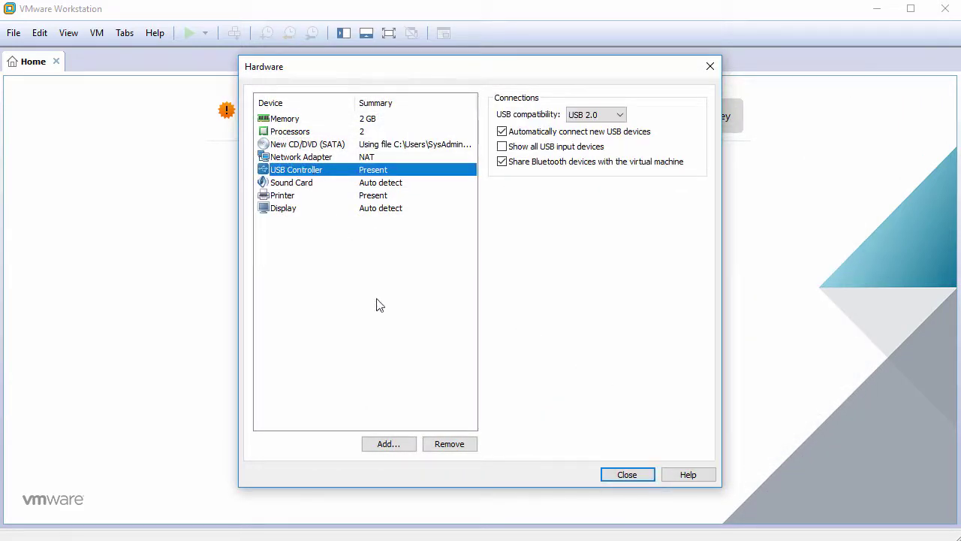
left_click(449, 444)
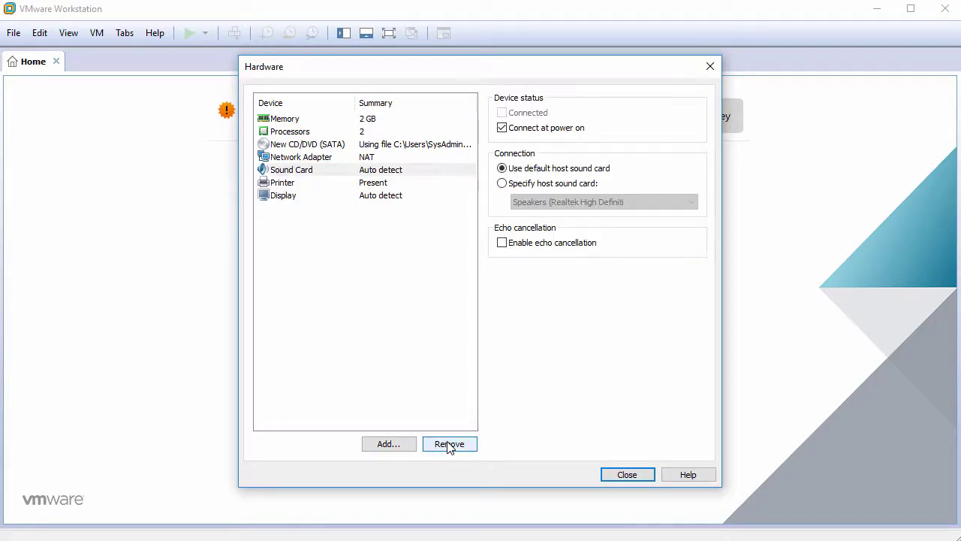
left_click(449, 444)
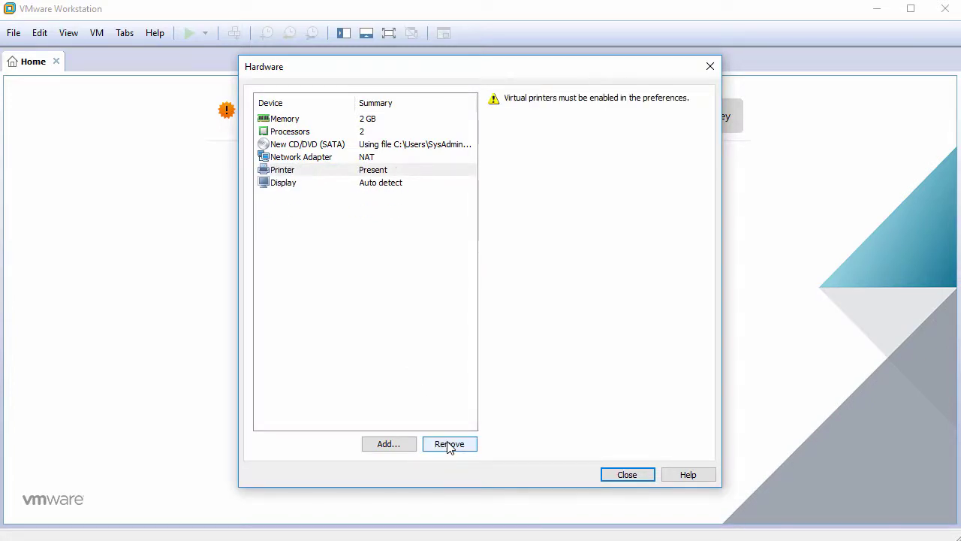
left_click(449, 444)
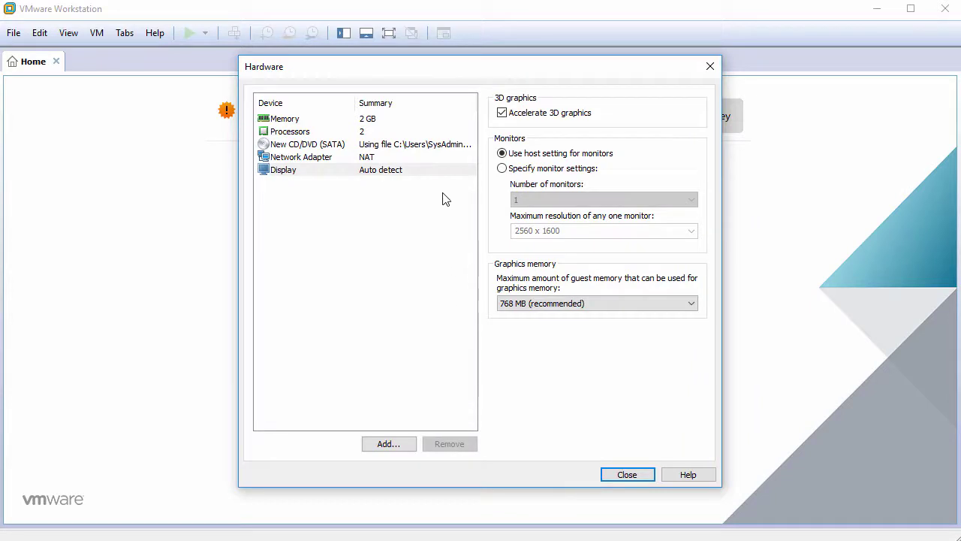
left_click(444, 174)
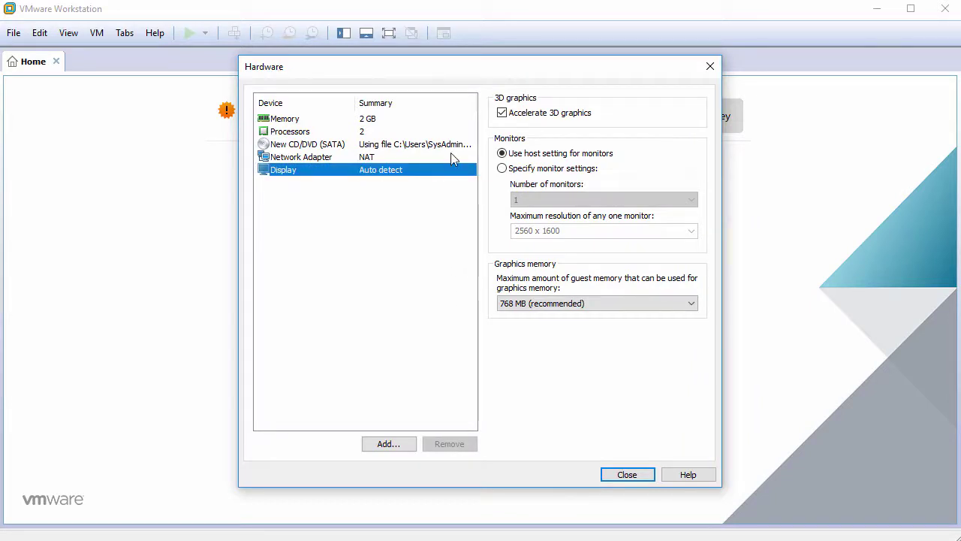
left_click(502, 114)
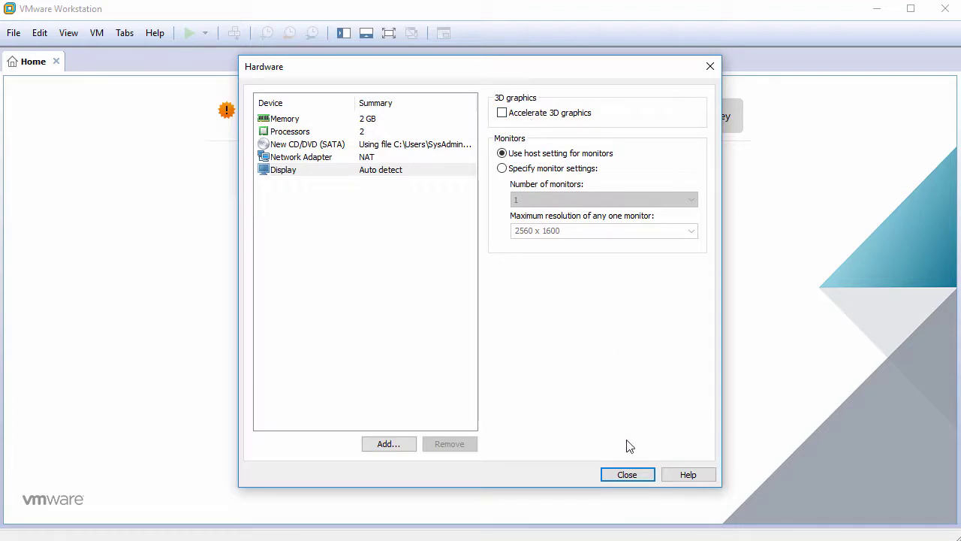
left_click(627, 475)
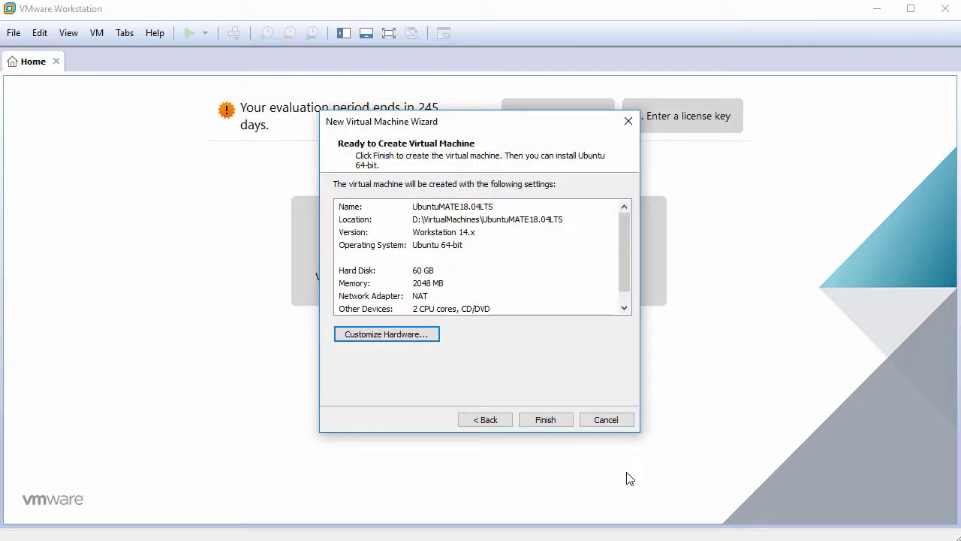
Step: Finish the wizard, power on UbuntuMATE18.04LTS, and capture input inside the VM screen
left_click(551, 425)
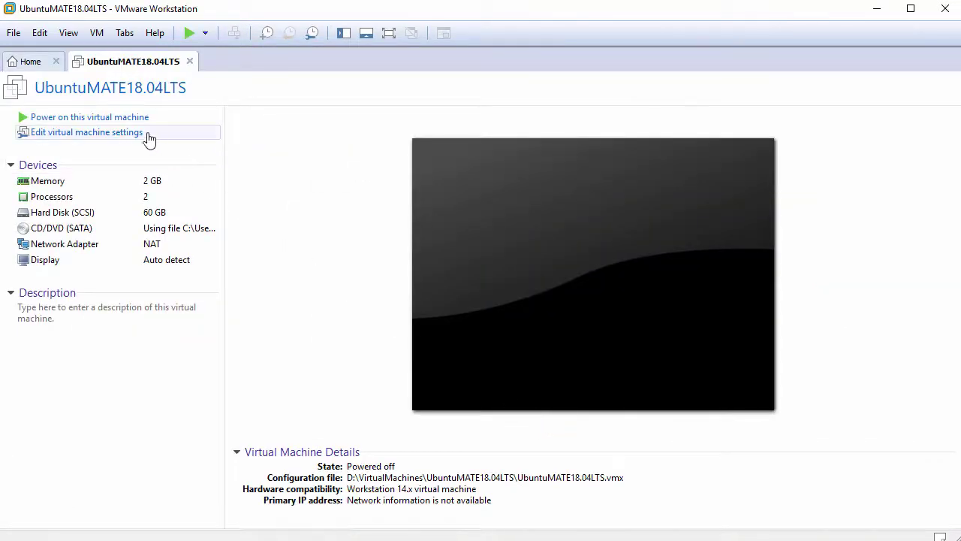
left_click(128, 120)
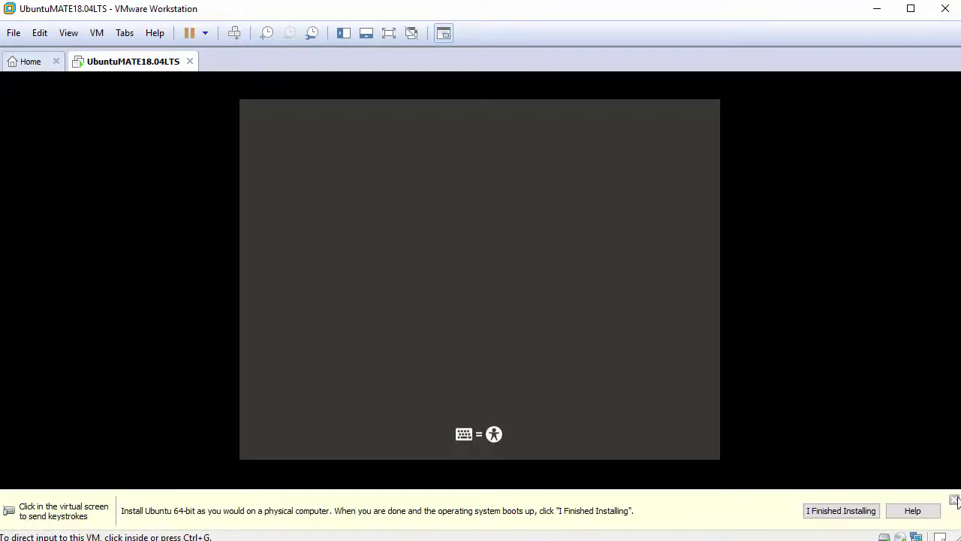
left_click(738, 486)
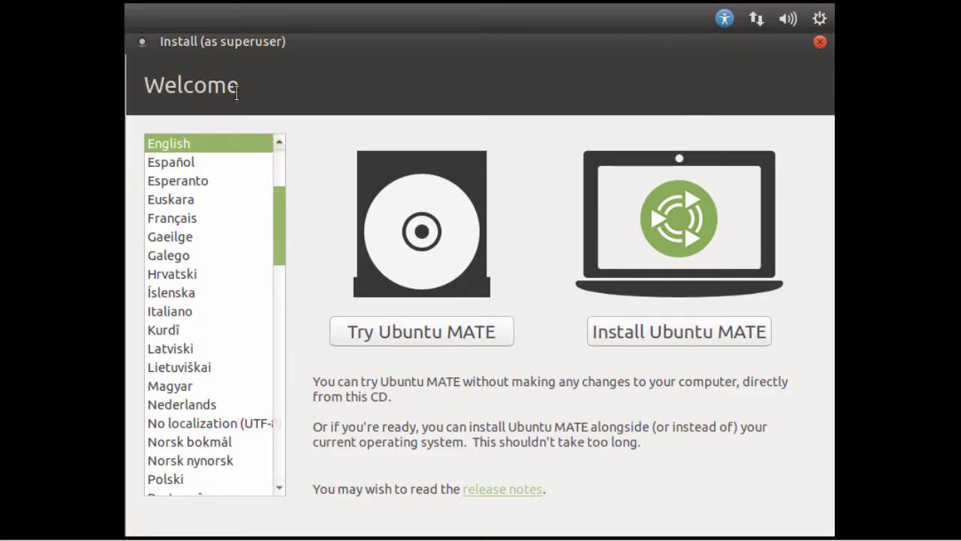
Step: Keep English, choose Install Ubuntu MATE, and accept the English (US) keyboard layout
mouse_move(276, 204)
left_mouse_down()
mouse_move(279, 228)
mouse_move(280, 197)
left_mouse_up()
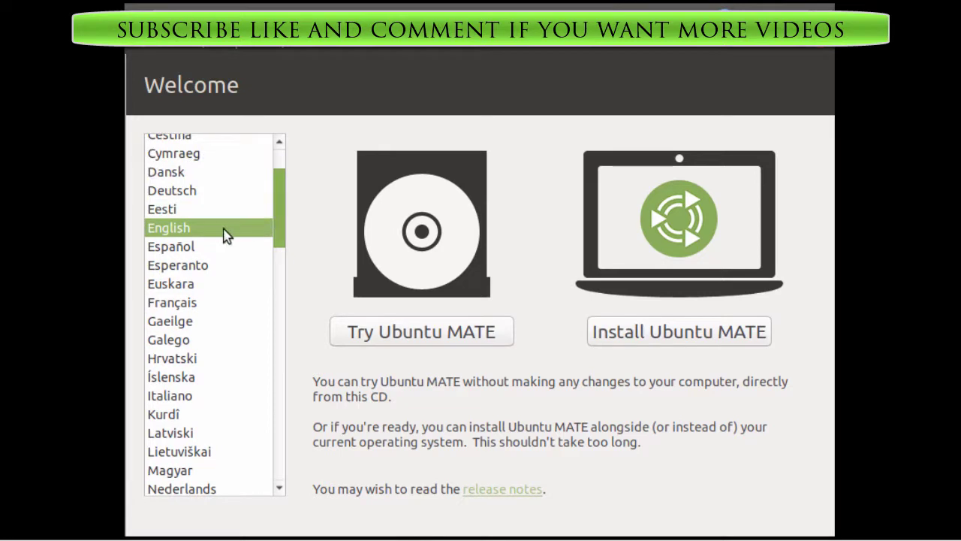
left_click(687, 340)
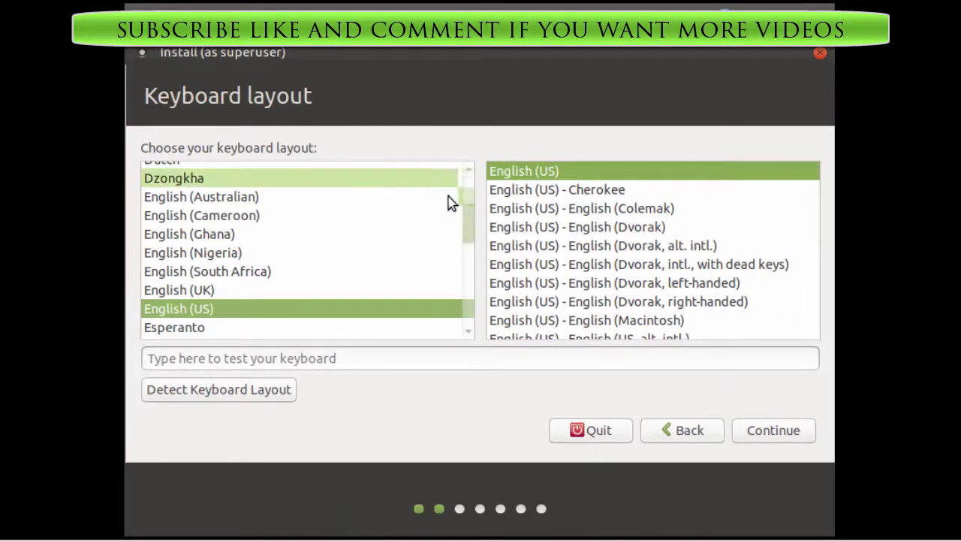
left_click_drag(469, 219, 468, 229)
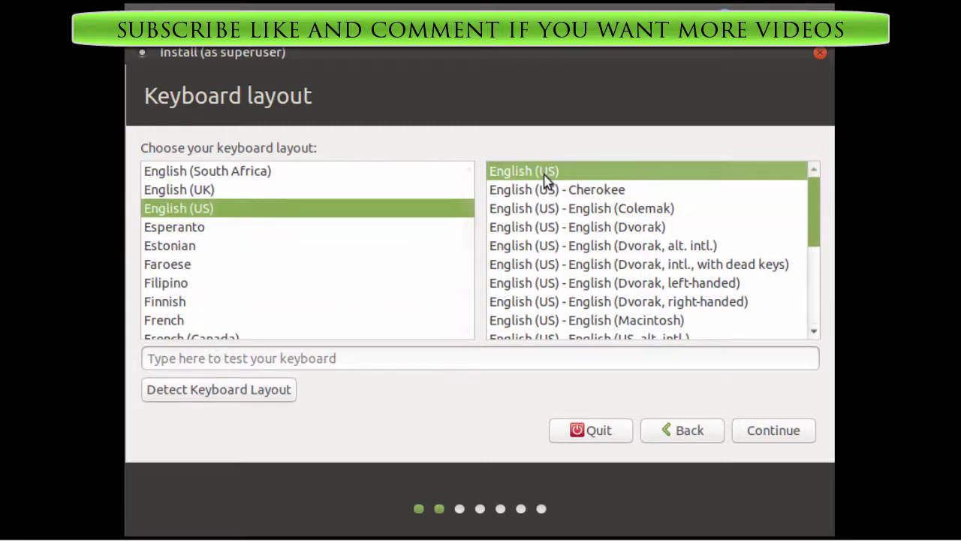
left_click(789, 434)
left_click(791, 432)
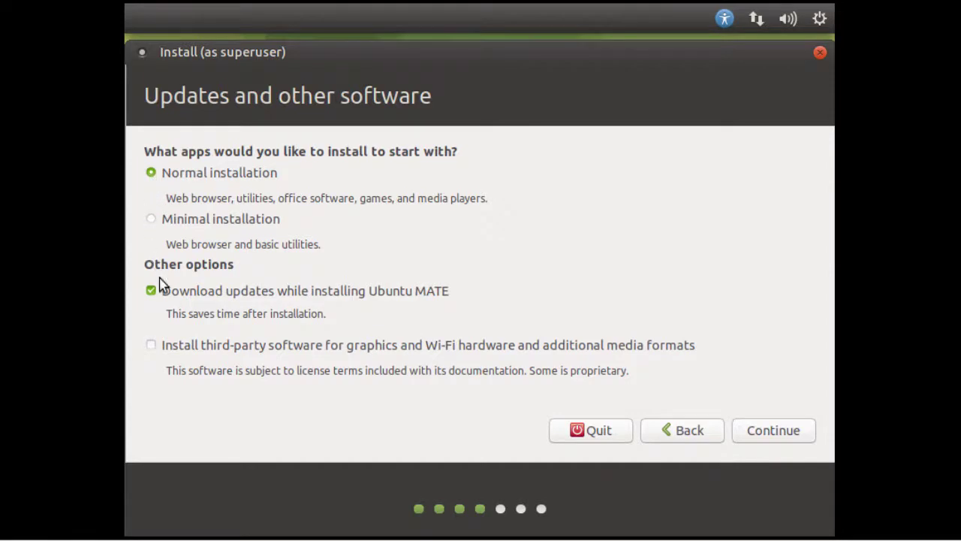
Step: Include third-party software, use Erase disk and install, and confirm writing changes to disk
left_click(152, 345)
left_click(759, 435)
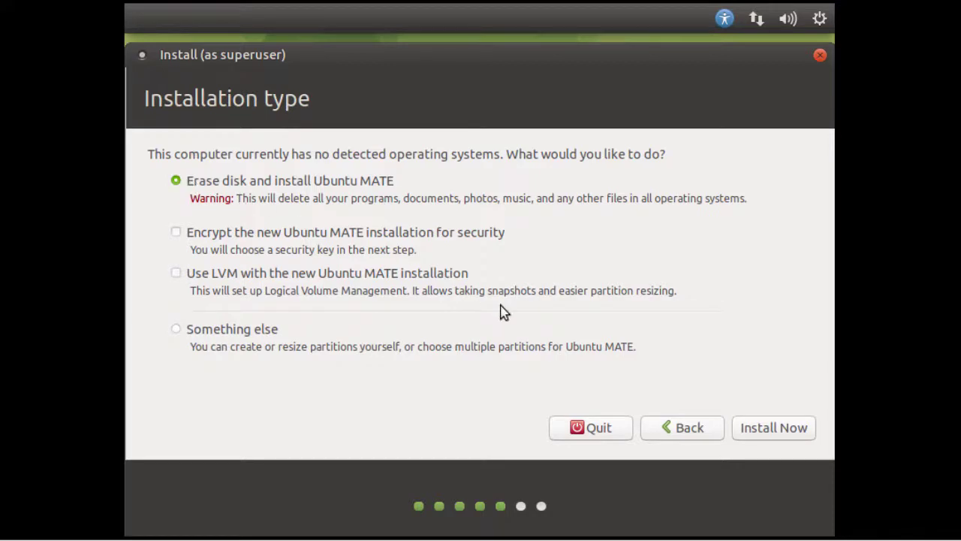
left_click(773, 428)
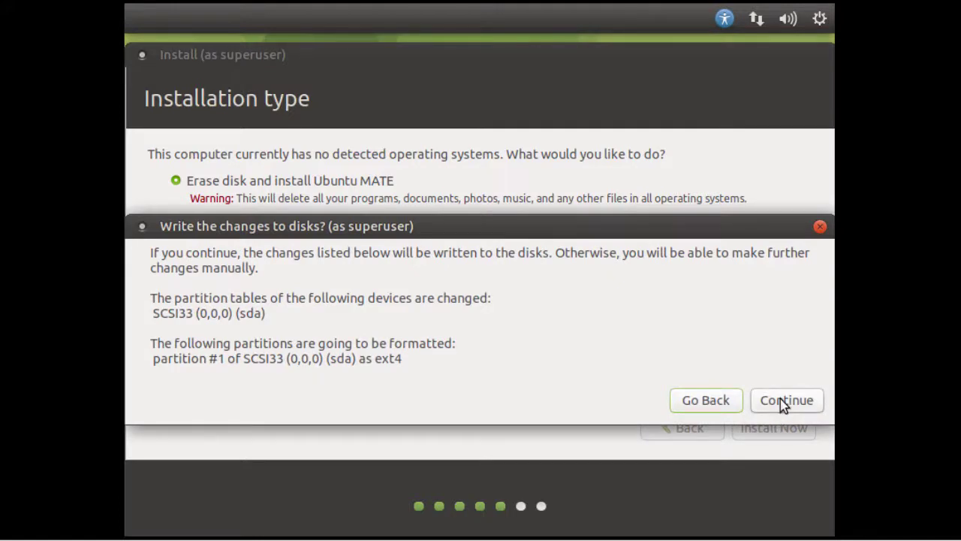
left_click(780, 399)
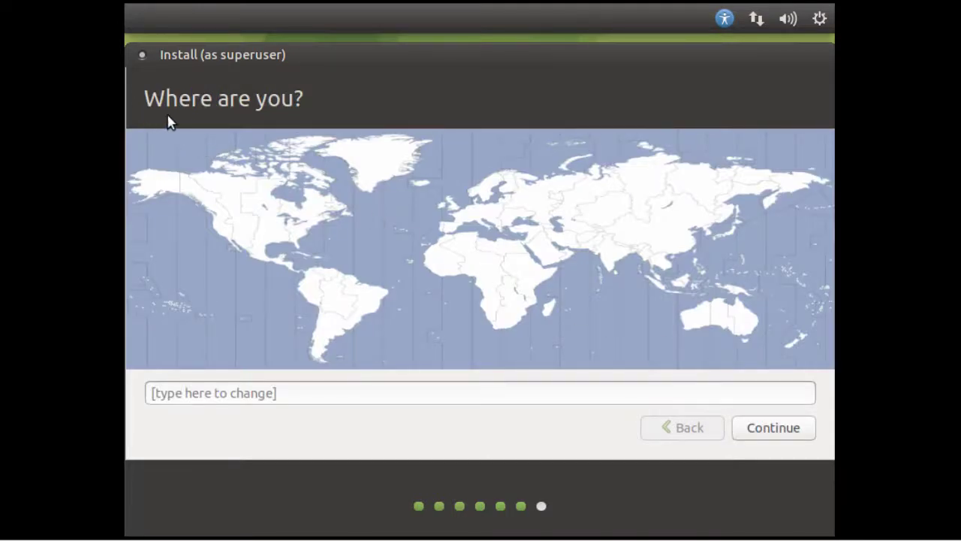
Step: Set the New York time zone, enter the user's full name and computer name ubuntumate18
left_click(304, 238)
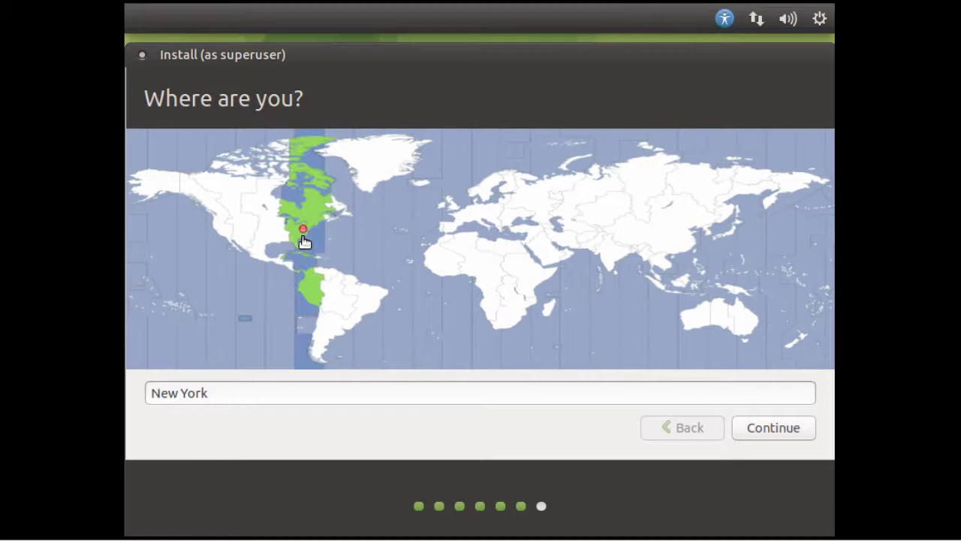
left_click(768, 429)
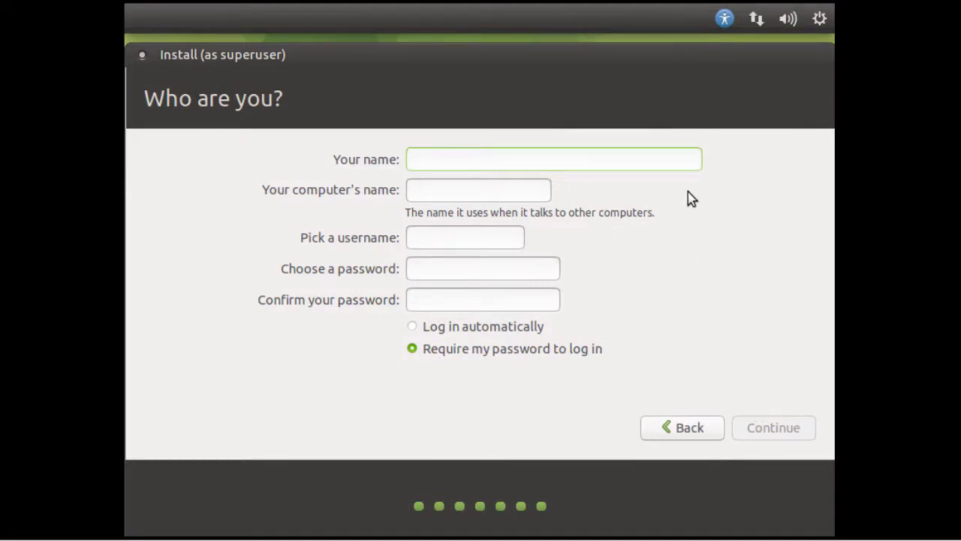
type("John")
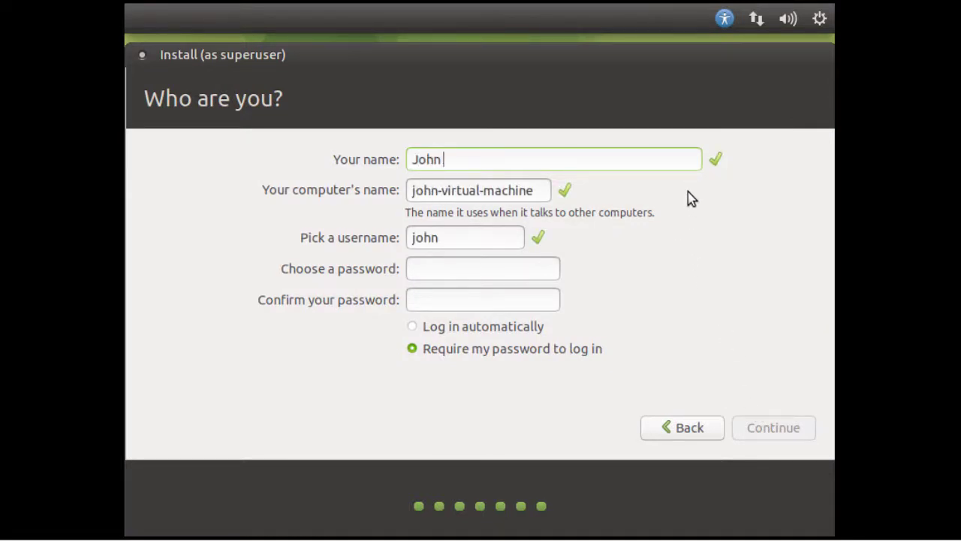
type(" Smith")
key("Tab")
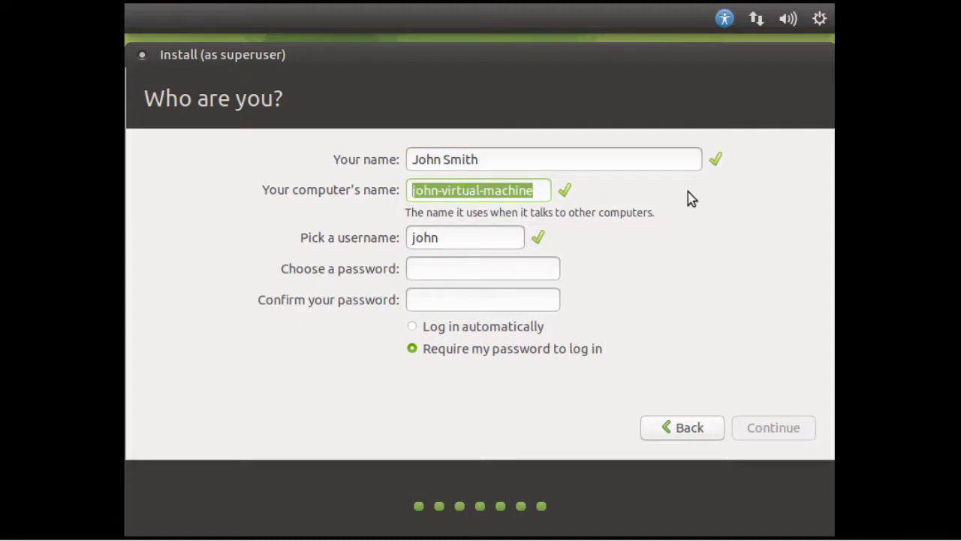
type("ubuntu")
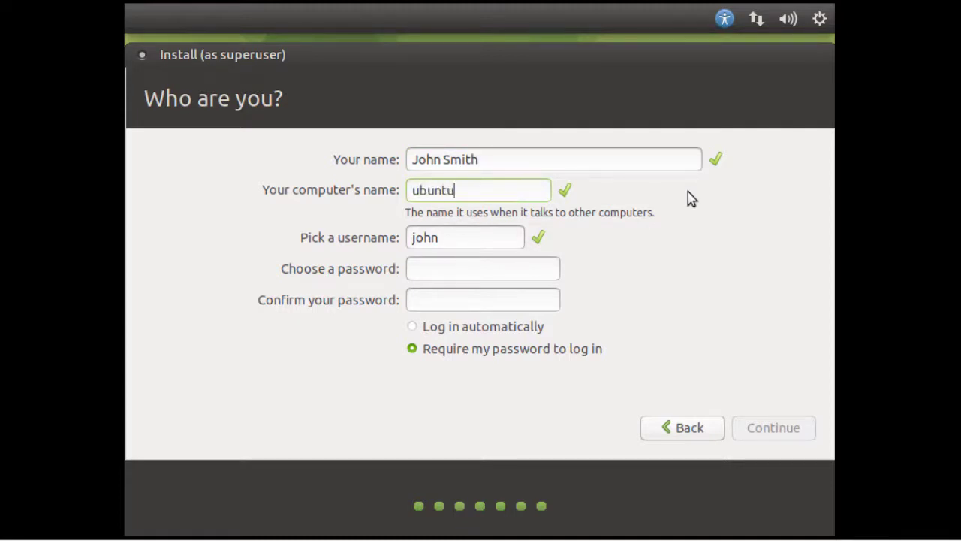
type("mate18")
Step: Enter and confirm the account password, then start the installation
key("Tab")
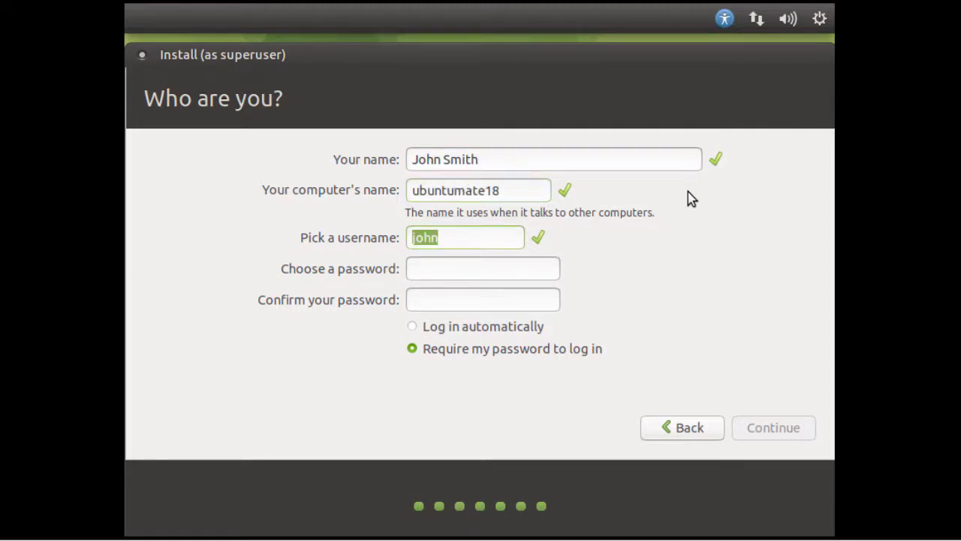
key("Tab")
type("•••••••••••")
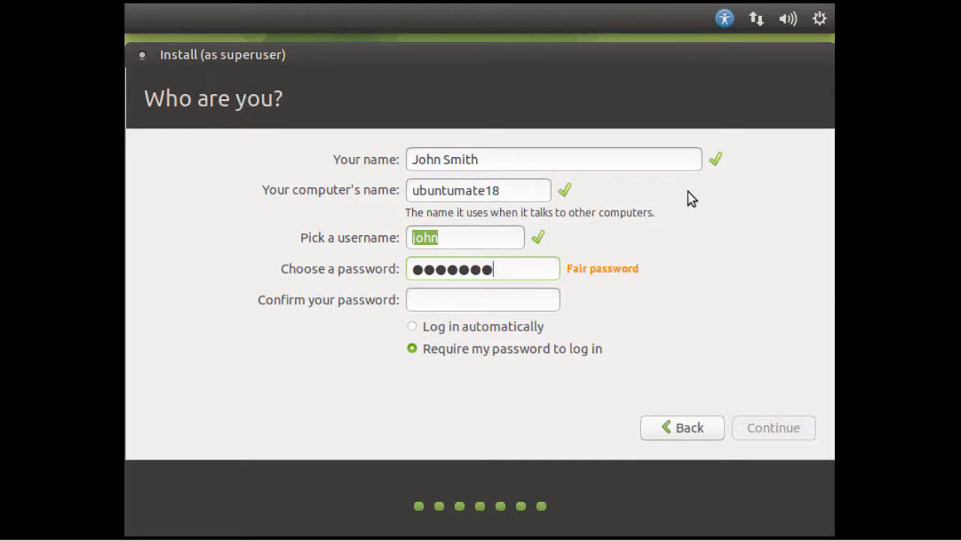
type("••••••••••")
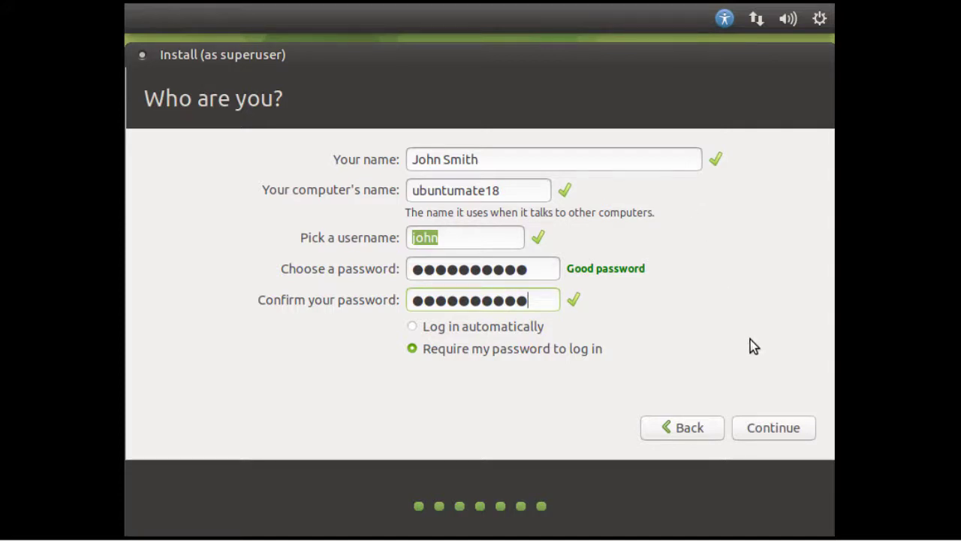
left_click(771, 429)
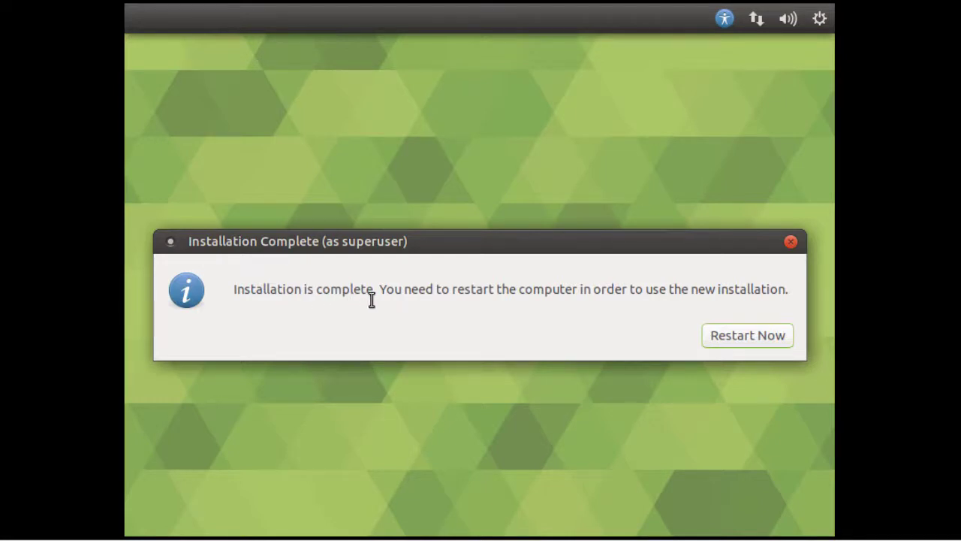
Step: Restart the VM once the Ubuntu MATE installation completes
left_click(721, 338)
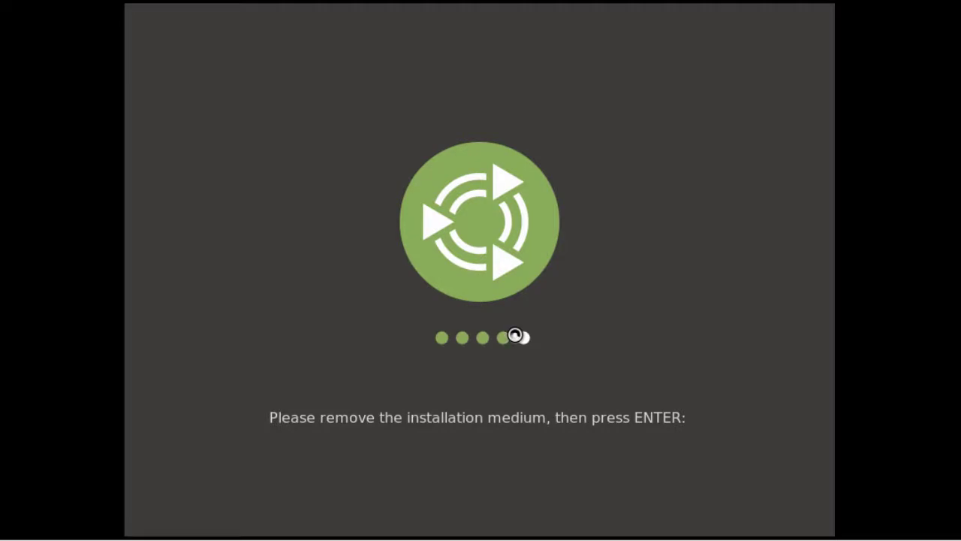
Step: Continue past the remove-medium prompt and log in with the account password
key("Return")
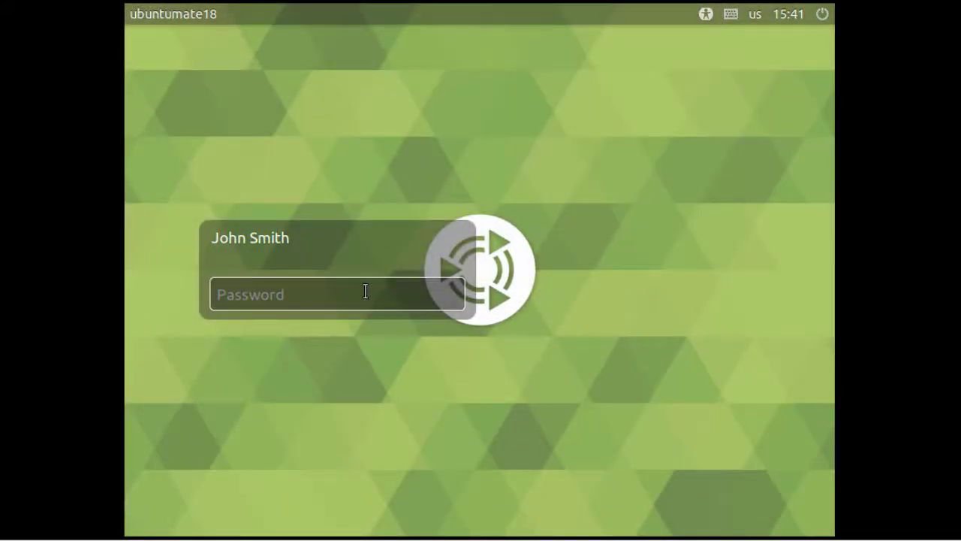
type("•••••••")
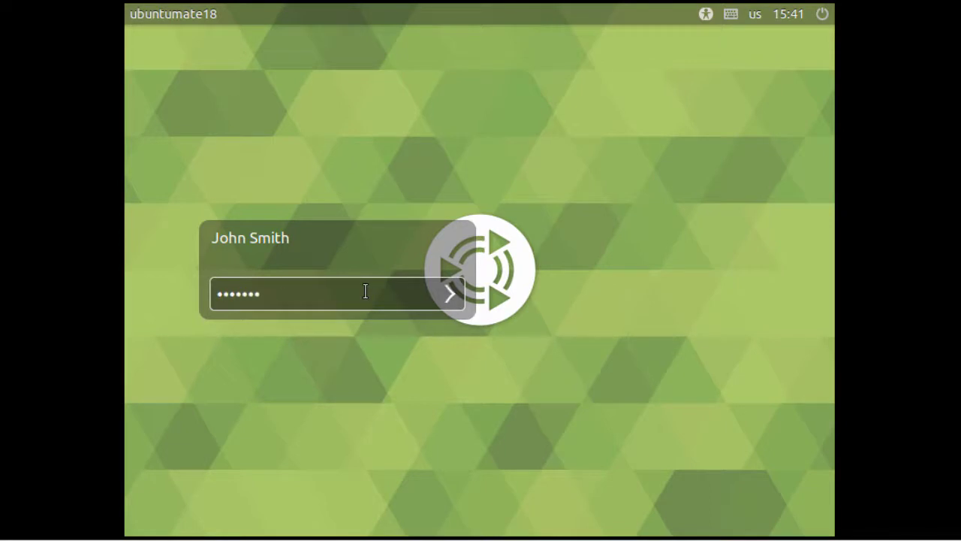
type("••••")
key("Return")
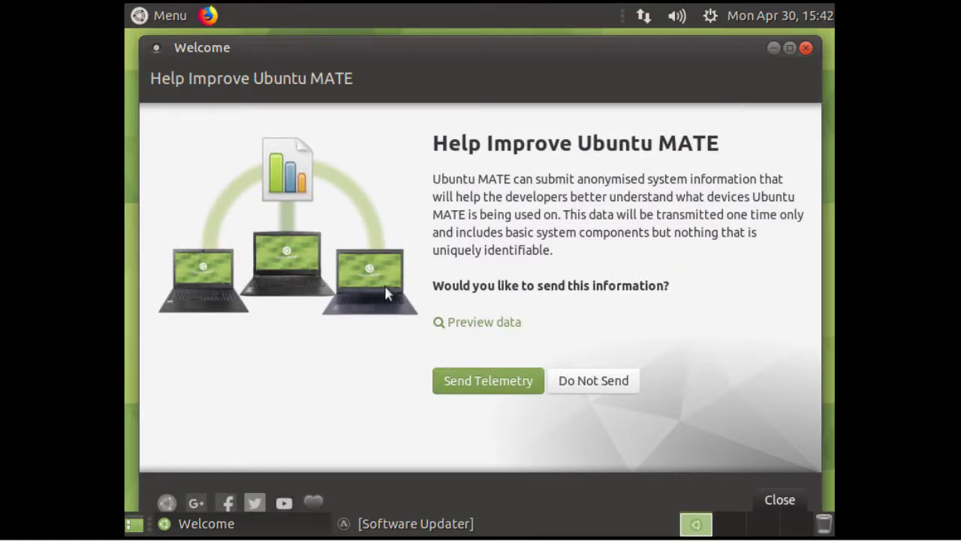
Step: Close the Welcome window, then open and dismiss the MATE Menu and VMware's View menu
left_click(804, 48)
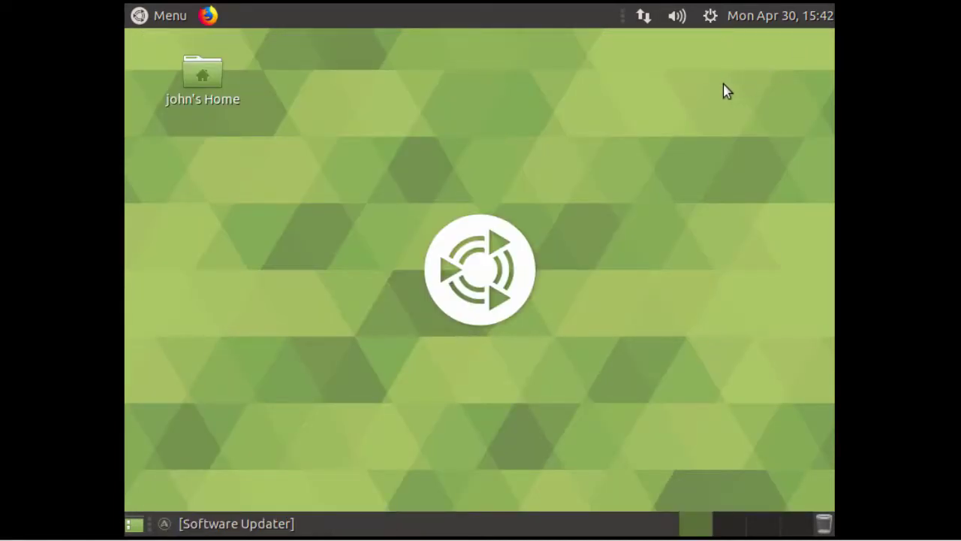
left_click(163, 18)
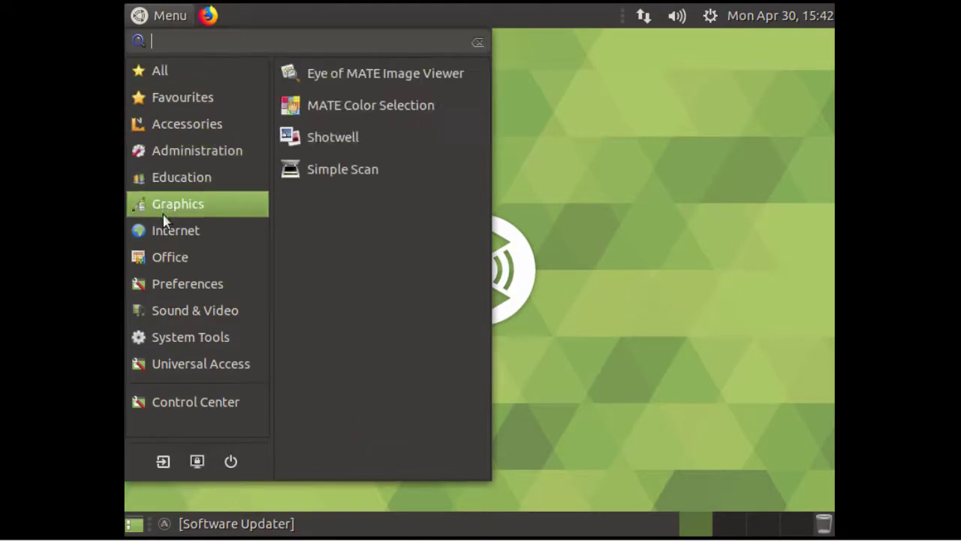
mouse_move(167, 234)
left_click(601, 299)
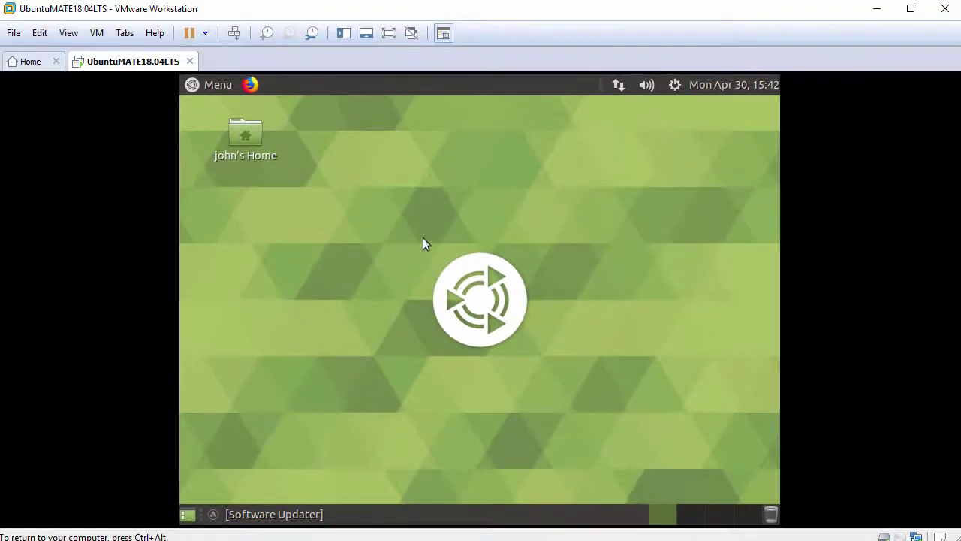
left_click(69, 33)
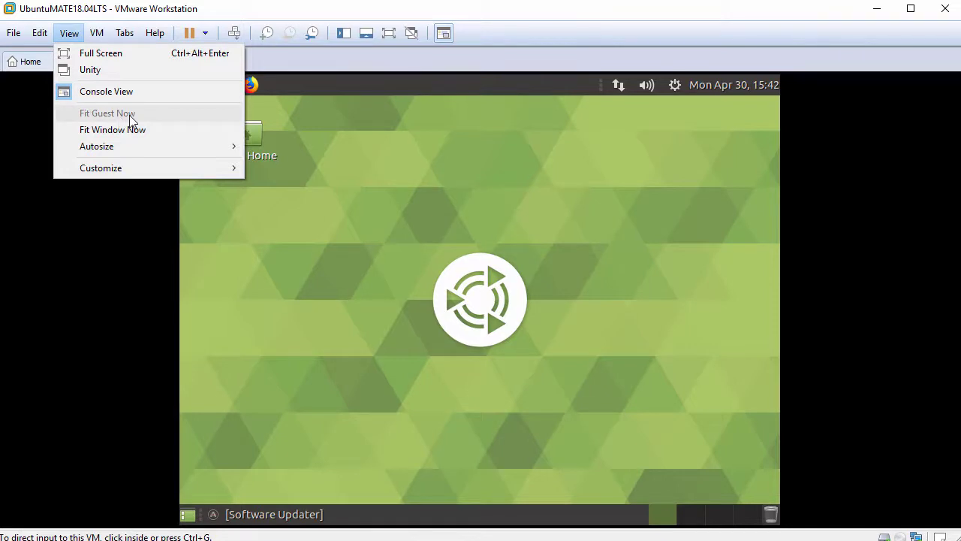
left_click(395, 141)
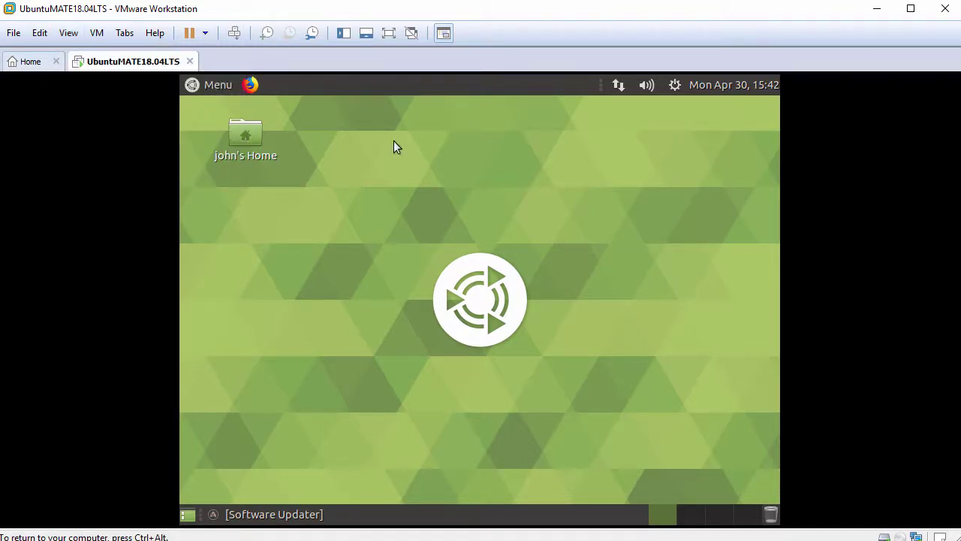
Step: Open a terminal from the desktop, enlarge its text, and check the current user with whoami
right_click(394, 147)
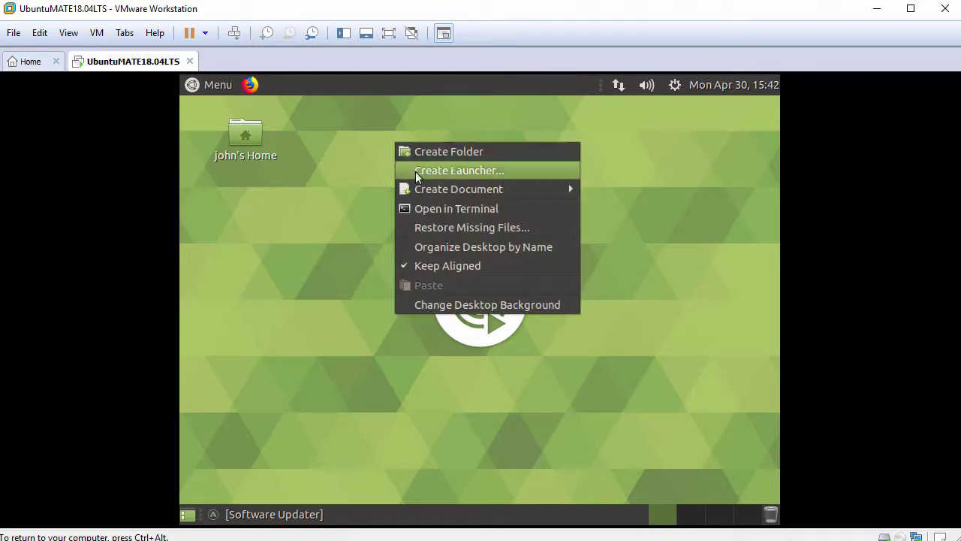
left_click(439, 210)
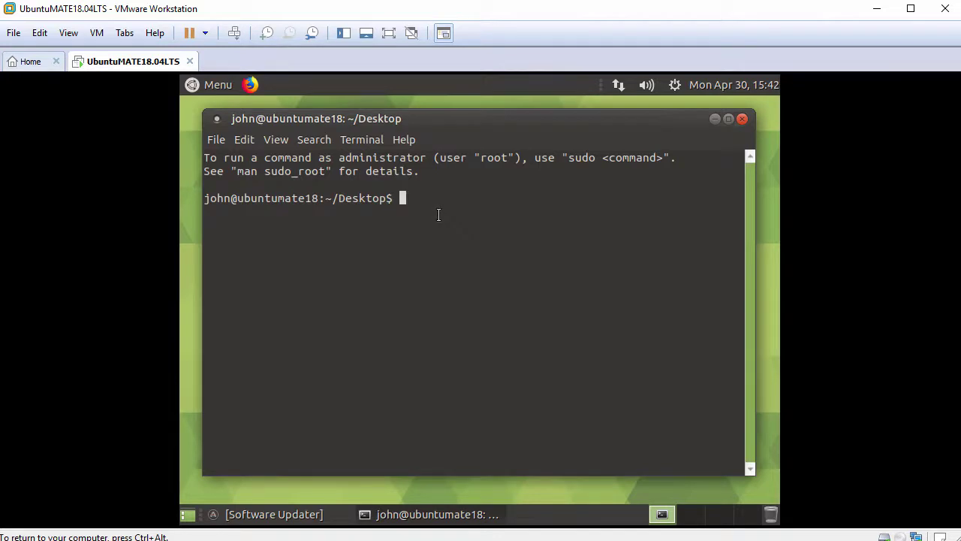
key("ctrl+plus")
key("Return")
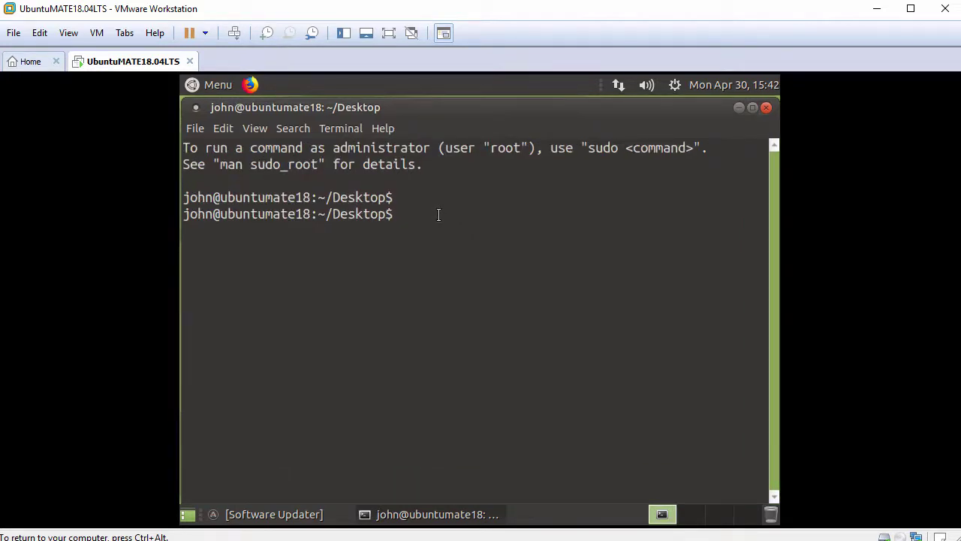
type("whoami")
key("Return")
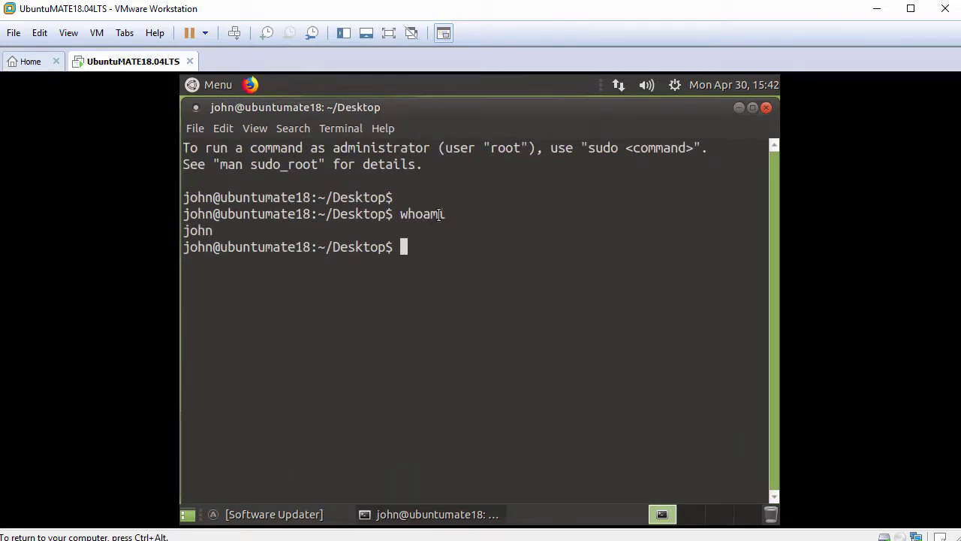
Step: Start a root shell with sudo bash, go to root's home, and confirm root with whoami
key("Return")
type("sudo bash")
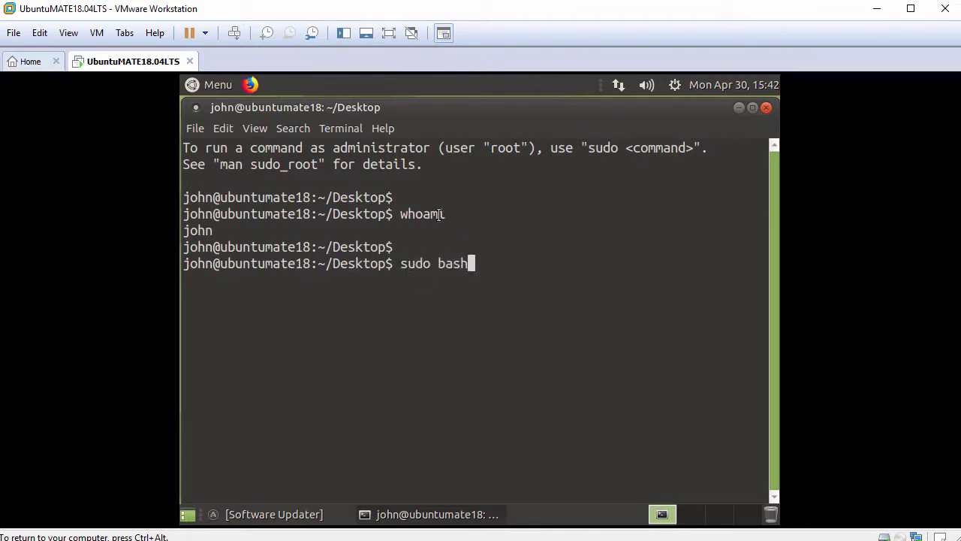
key("Return")
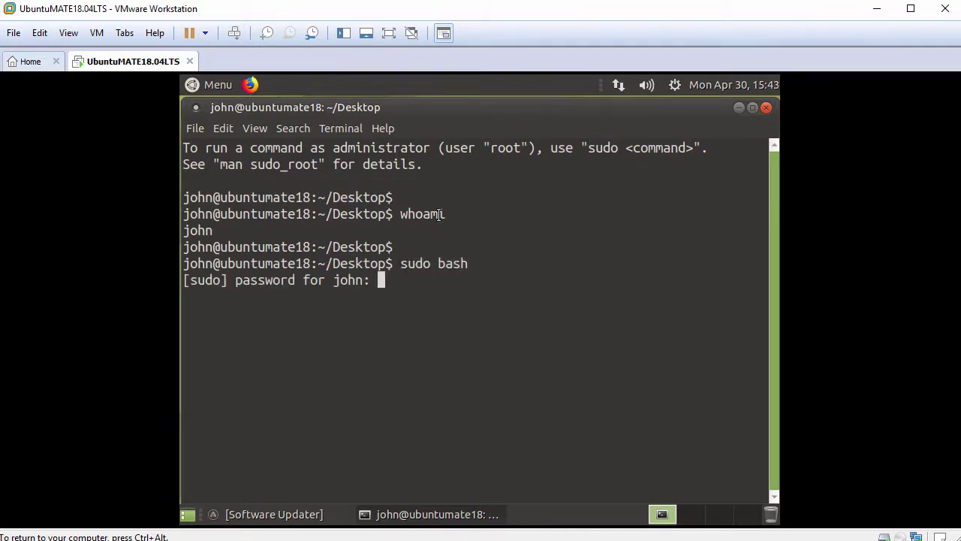
key("Return")
type("cd")
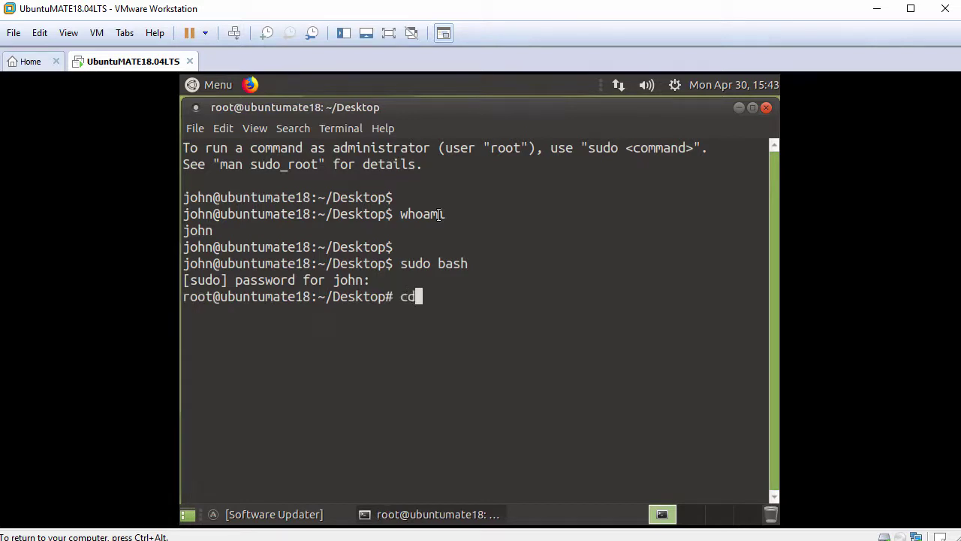
key("Return")
key("Return")
type("whoami")
key("Return")
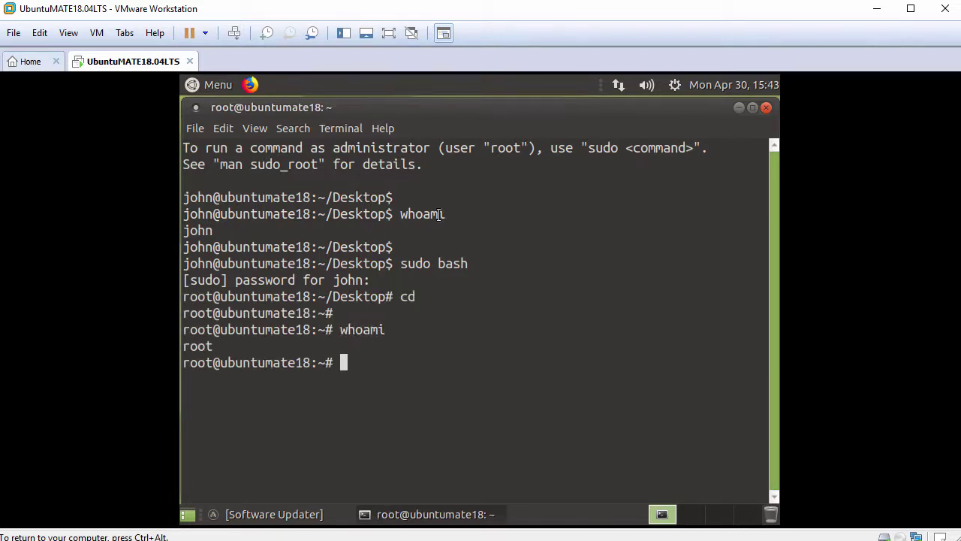
key("Return")
type("ping ")
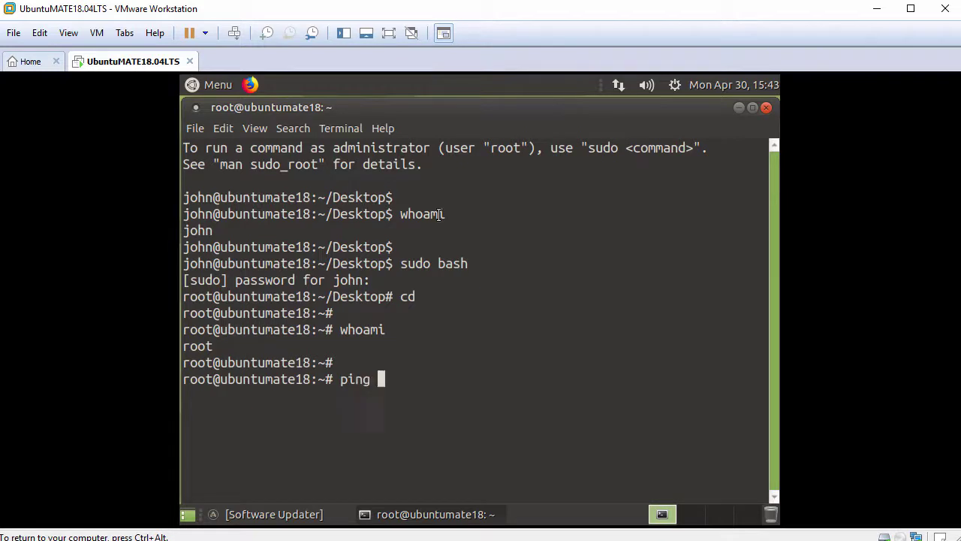
type("-c 3 www.google.com")
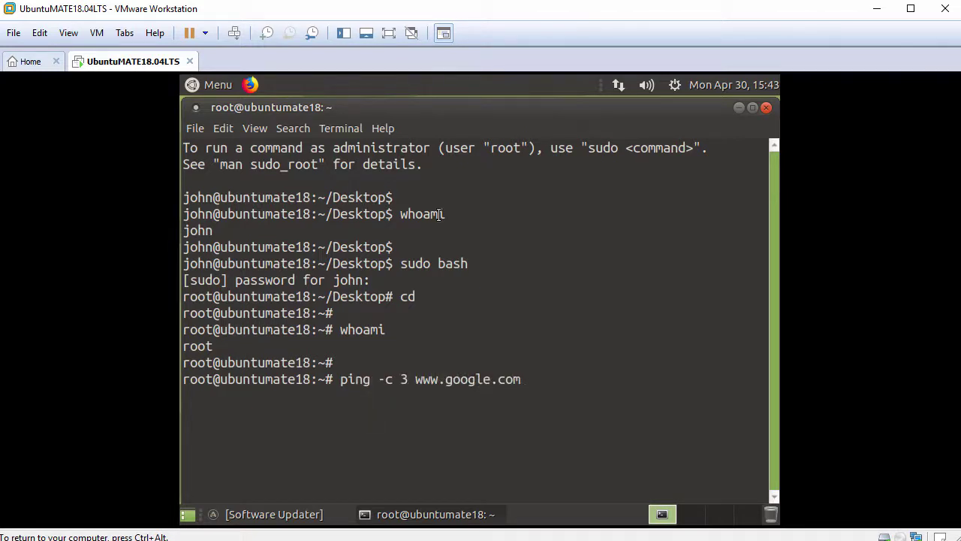
key("Return")
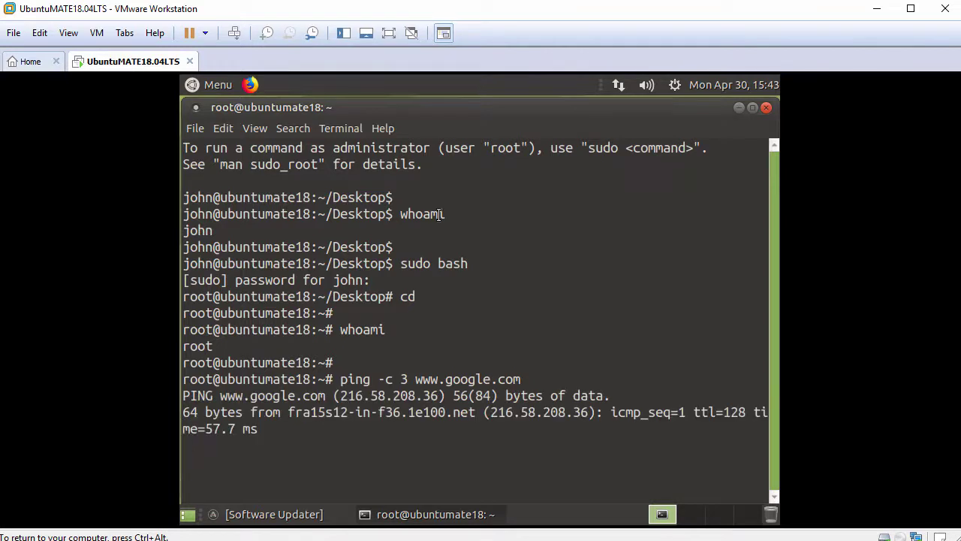
key("Return")
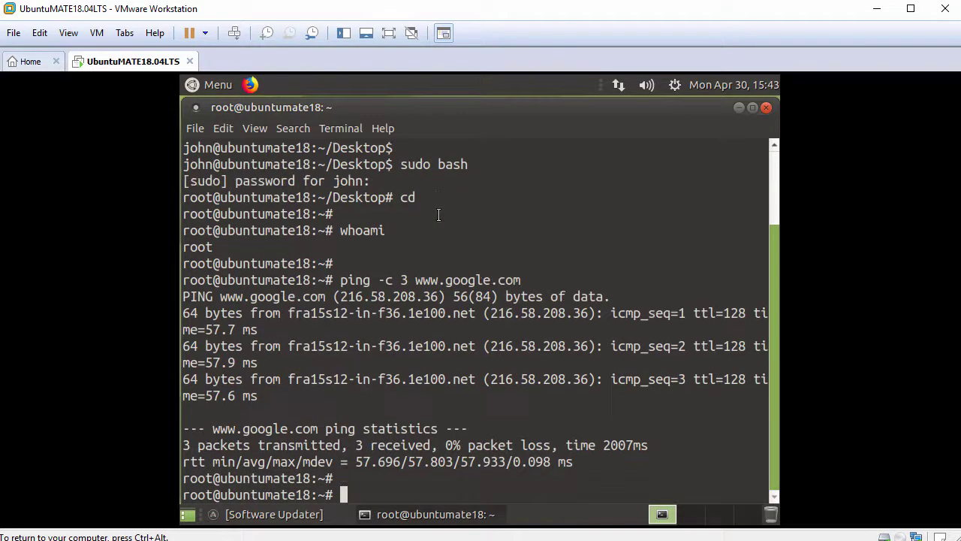
type("apt update")
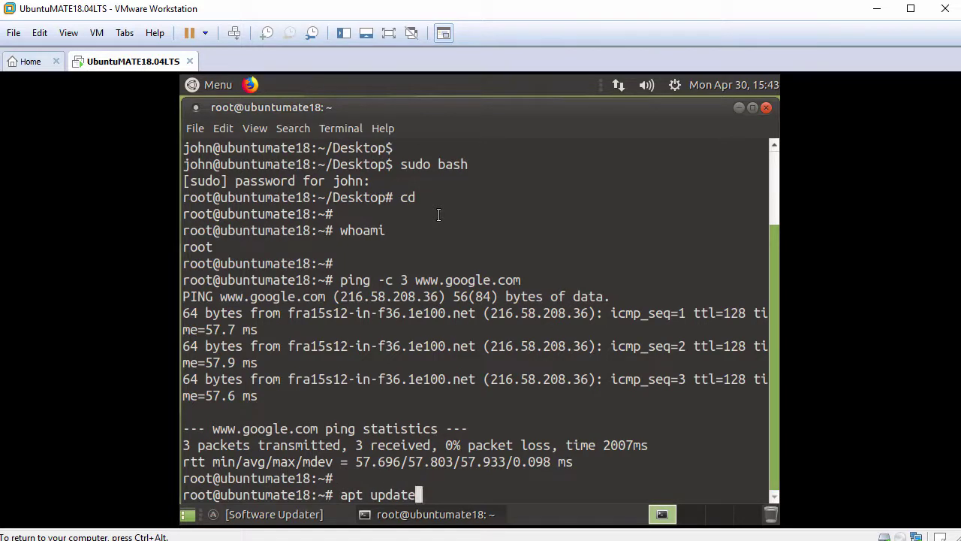
key("Return")
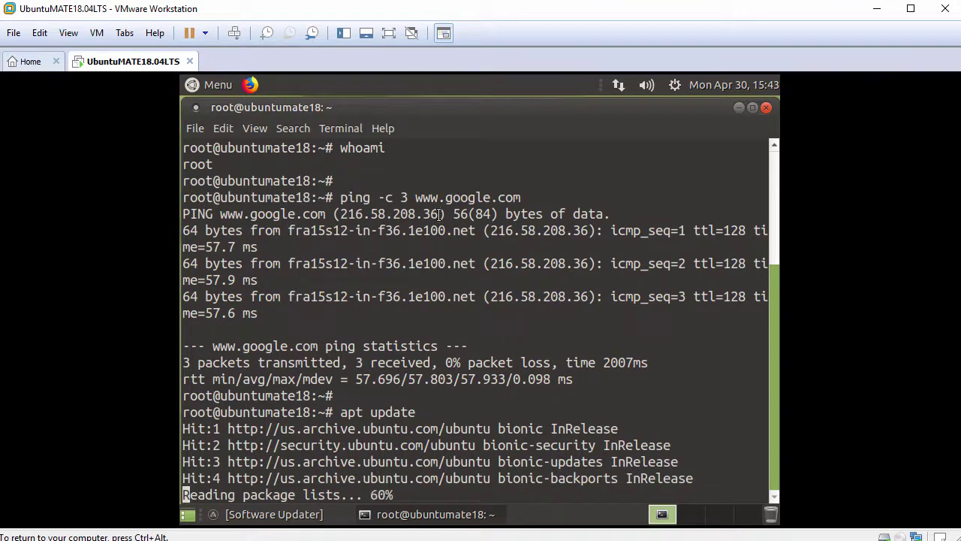
key("Return")
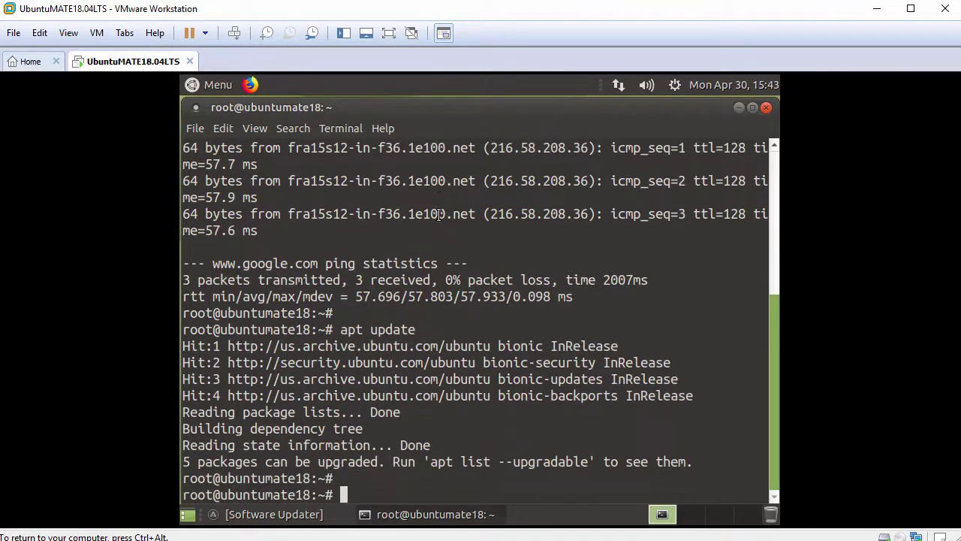
type("clear")
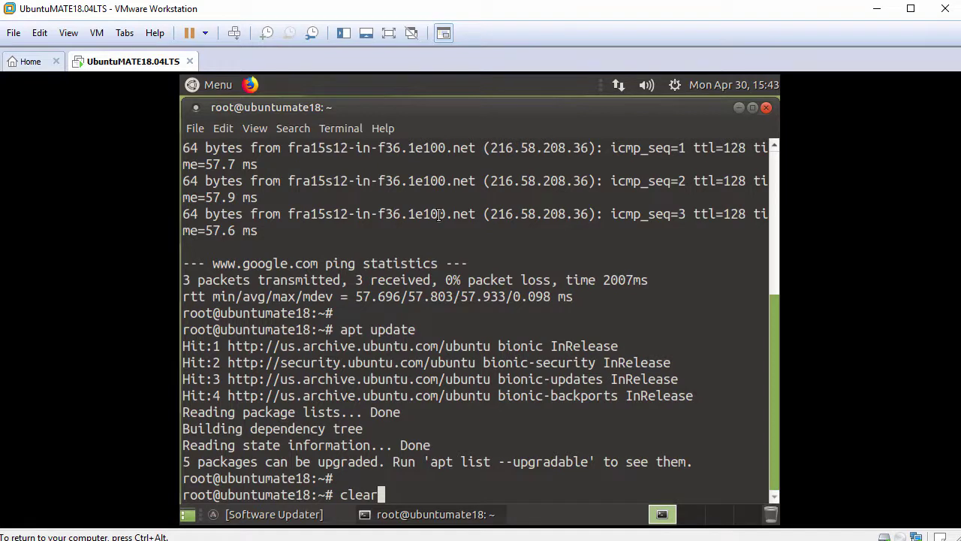
key("Return")
key("Return")
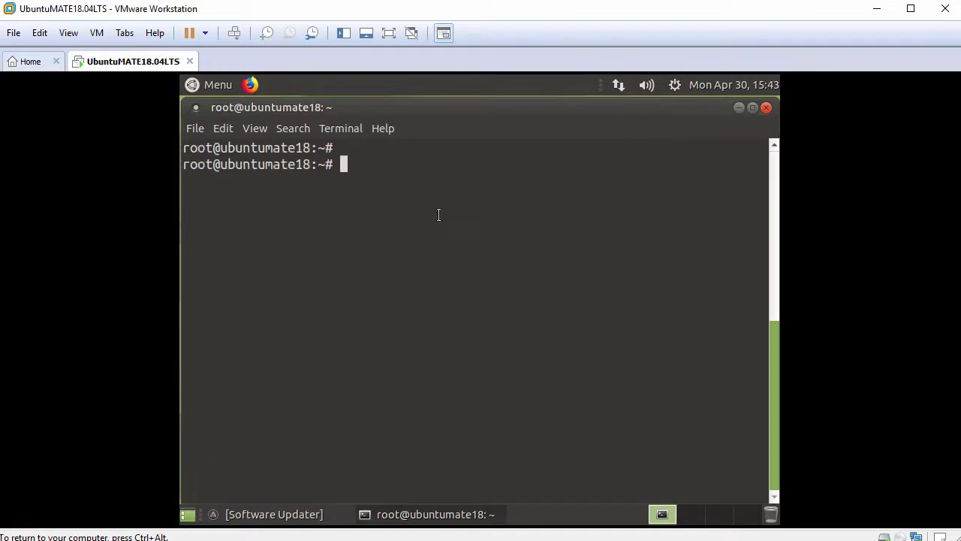
Step: Run apt install open-vm-tools-desktop and answer y to complete the installation
type("apt install ")
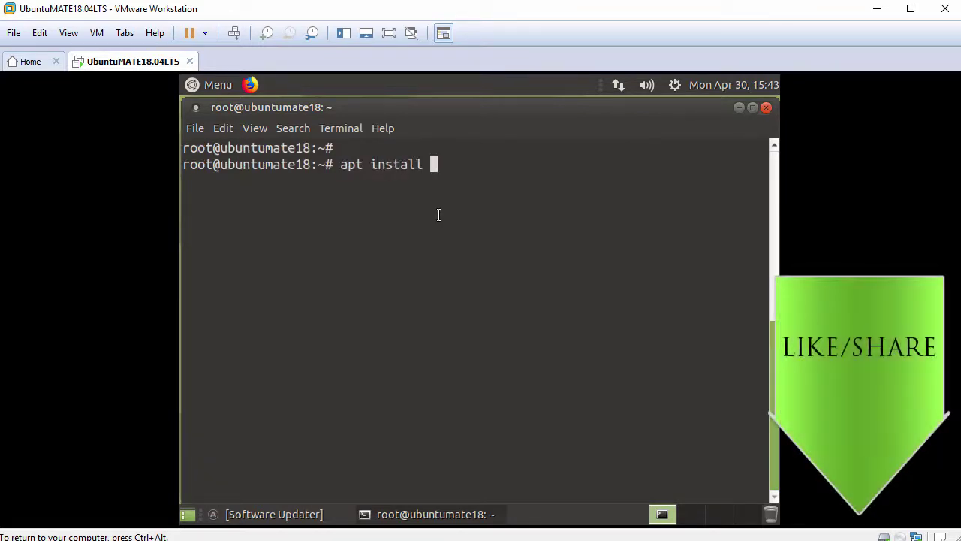
type("open-vm-tools-d")
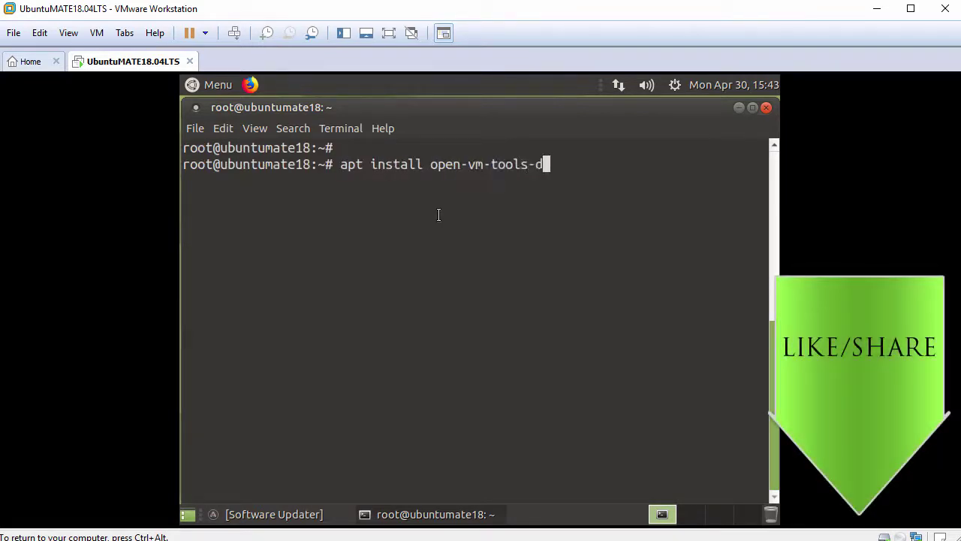
type("esktop")
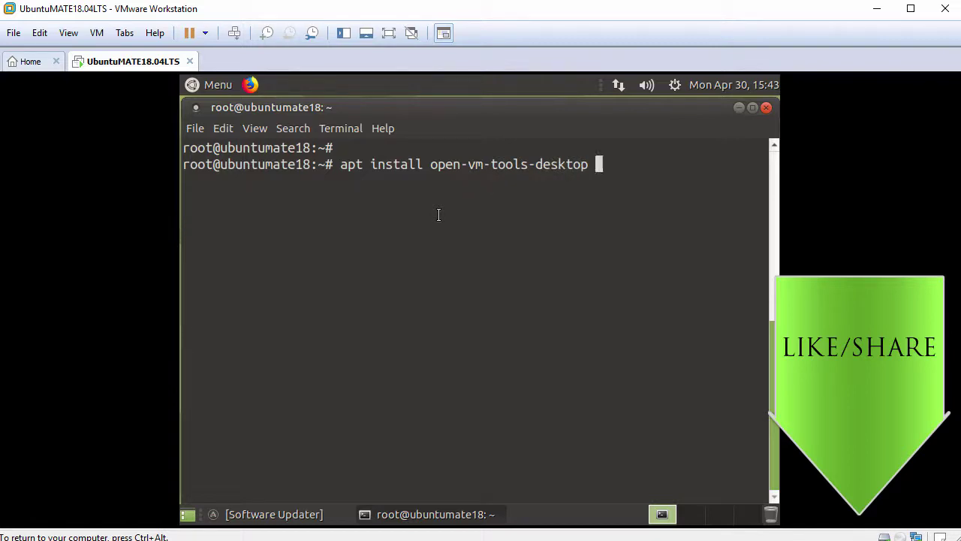
key("Return")
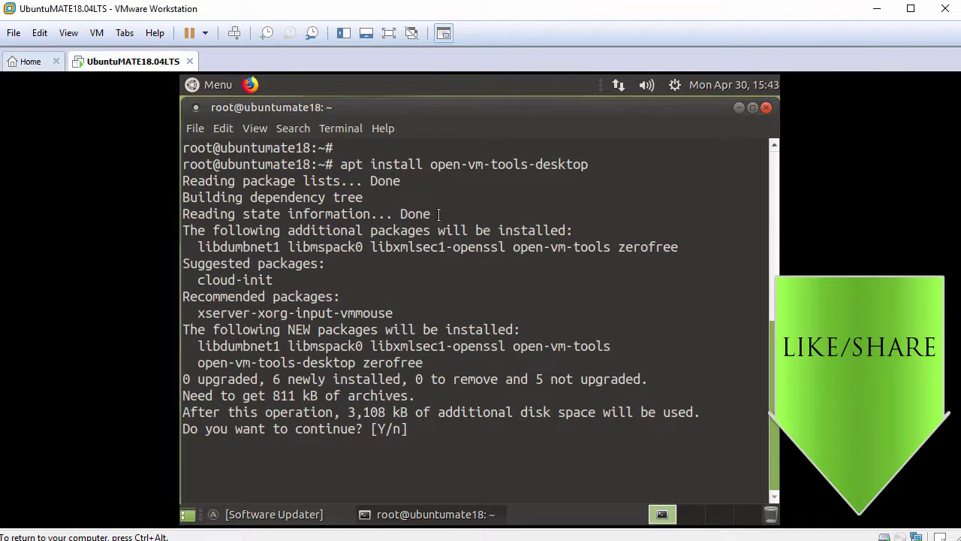
type("y")
key("Return")
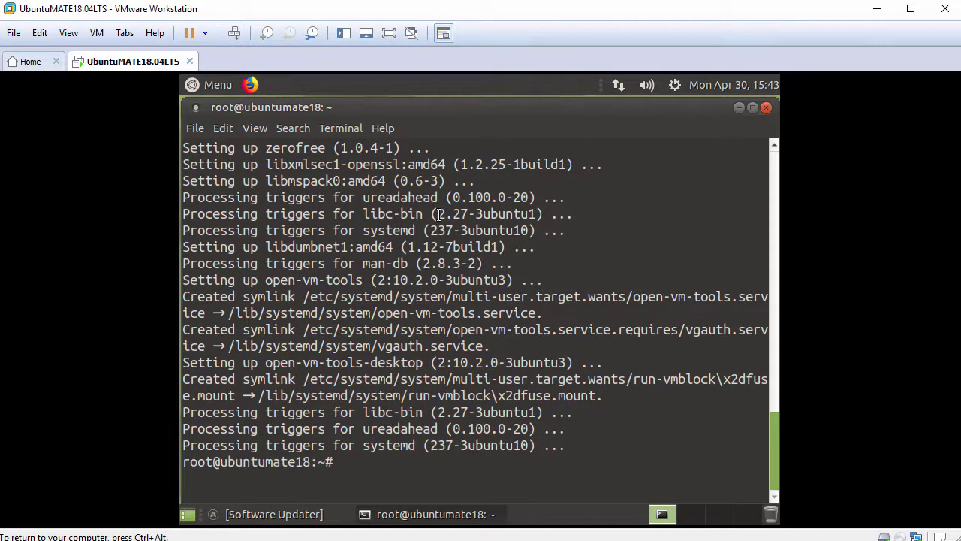
key("Return")
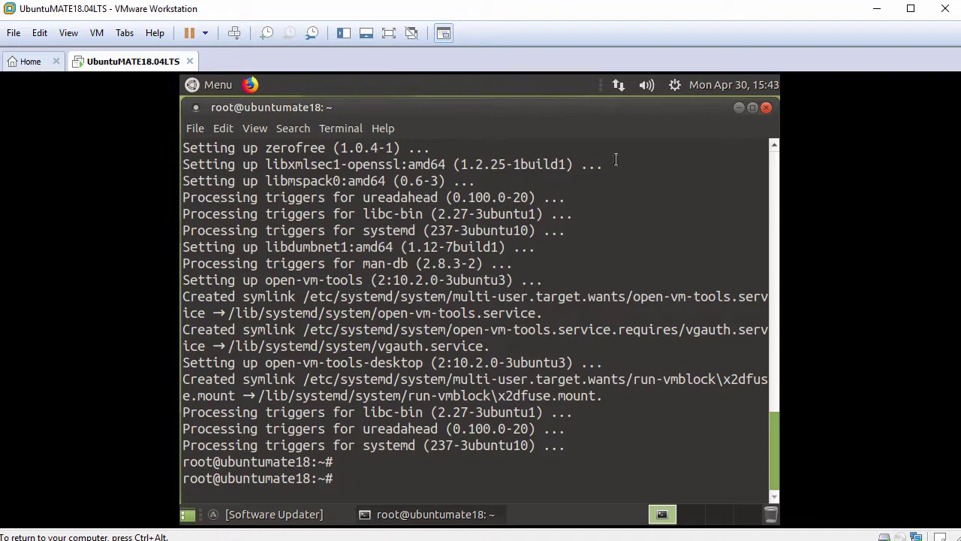
Step: Close the terminal, restart the guest, and log back in with the account password
left_click(766, 107)
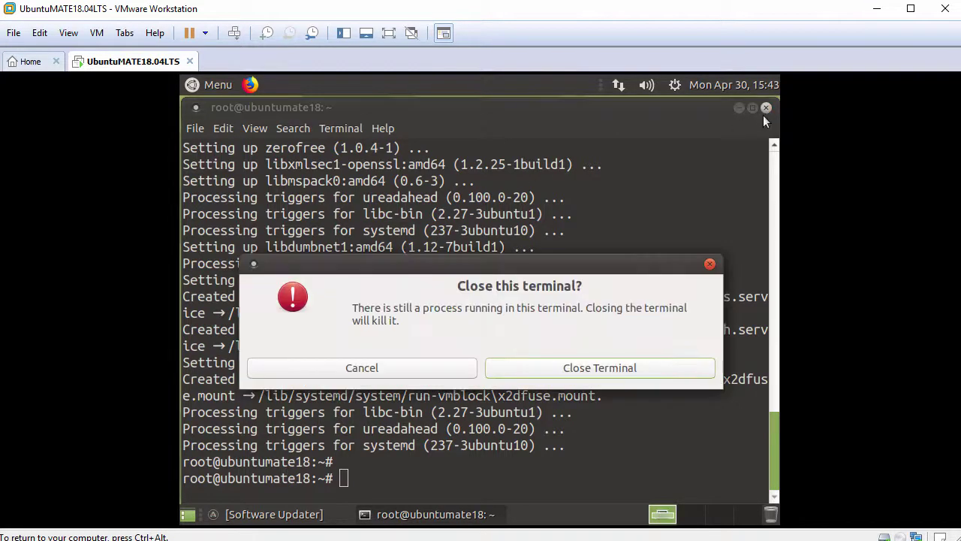
left_click(582, 365)
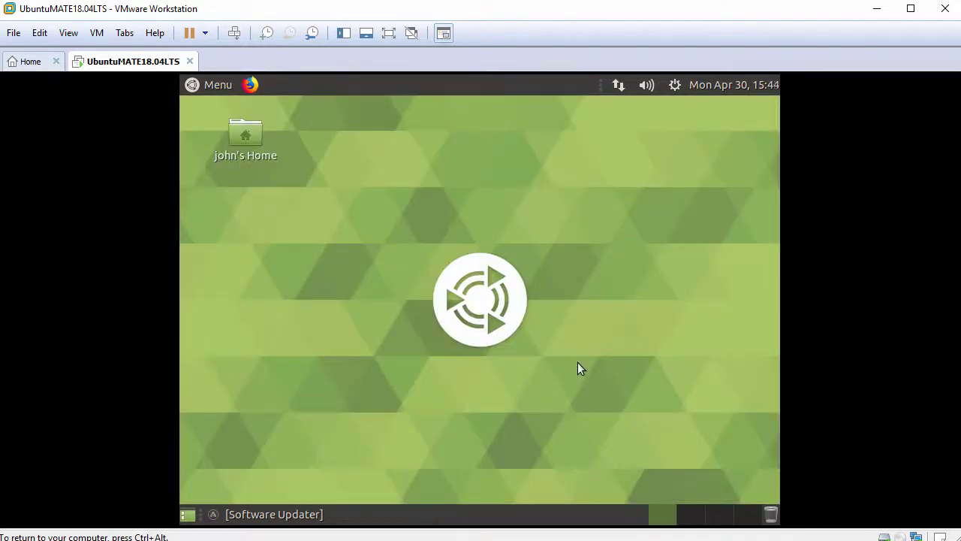
left_click(675, 87)
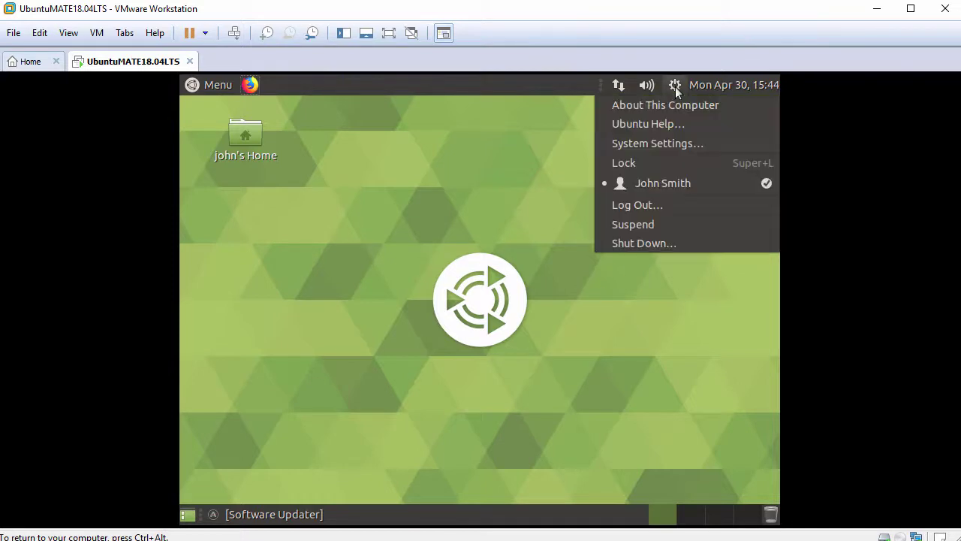
left_click(664, 242)
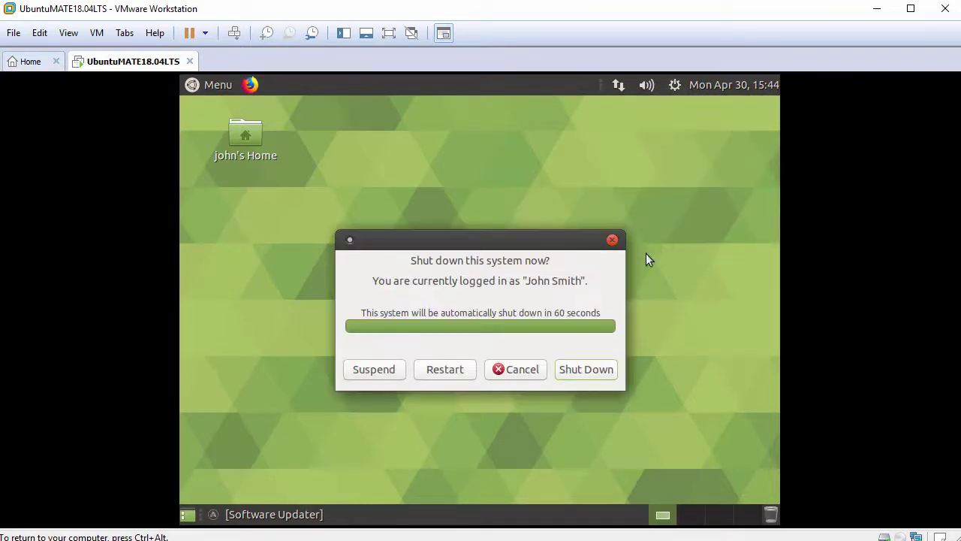
left_click(442, 370)
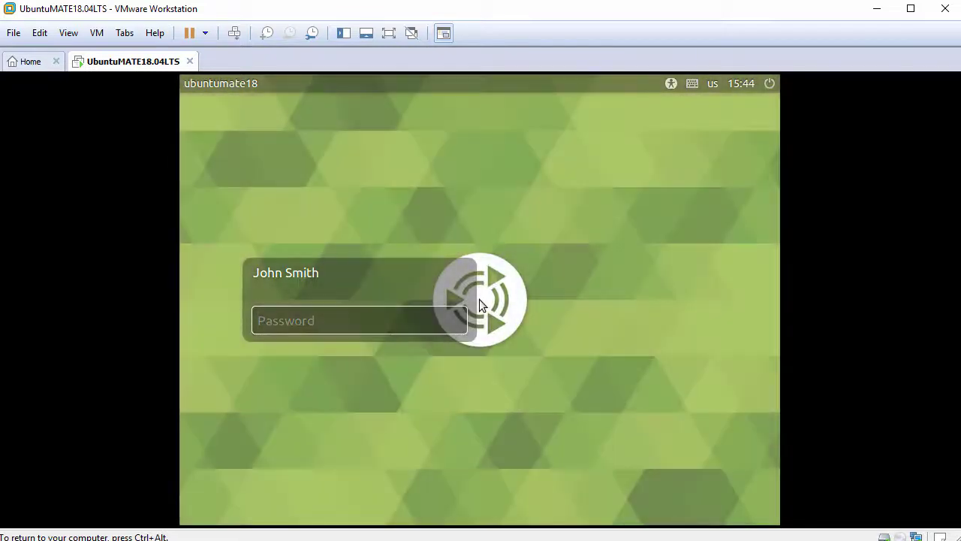
type("••••••••••")
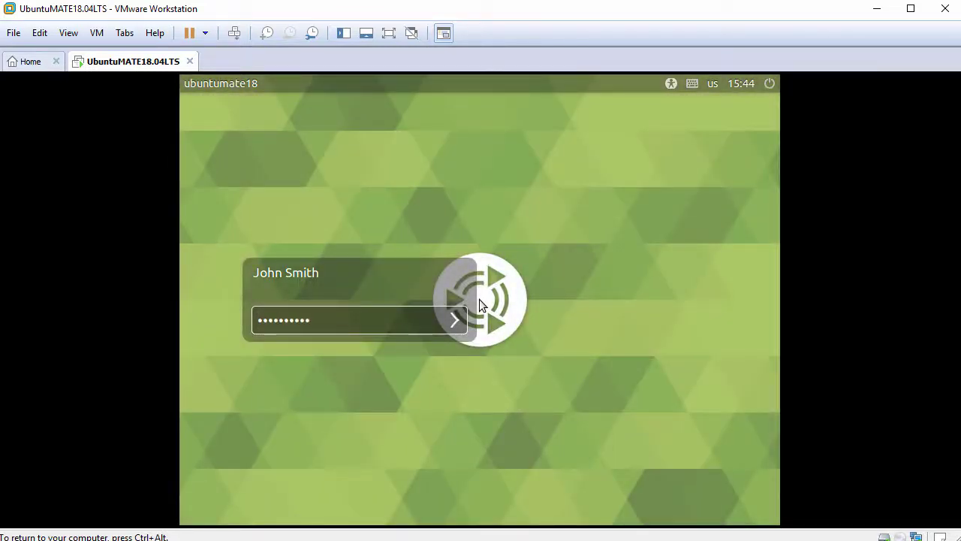
key("Return")
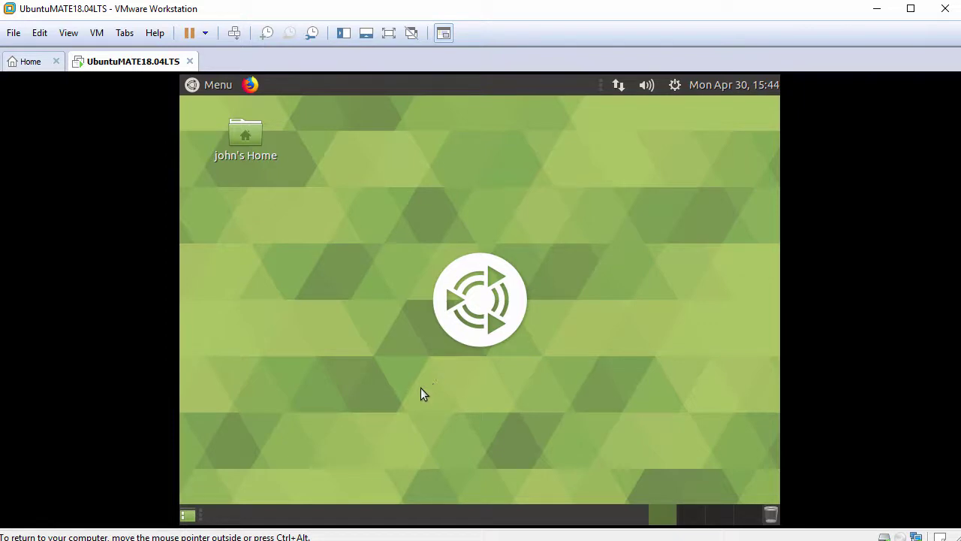
Step: Fit the guest display to the window, close the Welcome screen, and open john's Home folder
left_click(68, 33)
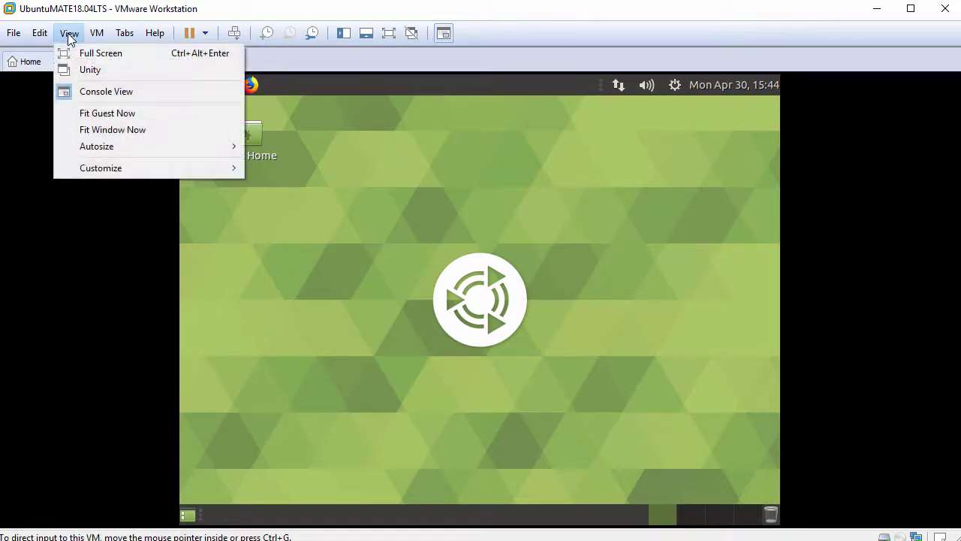
left_click(151, 113)
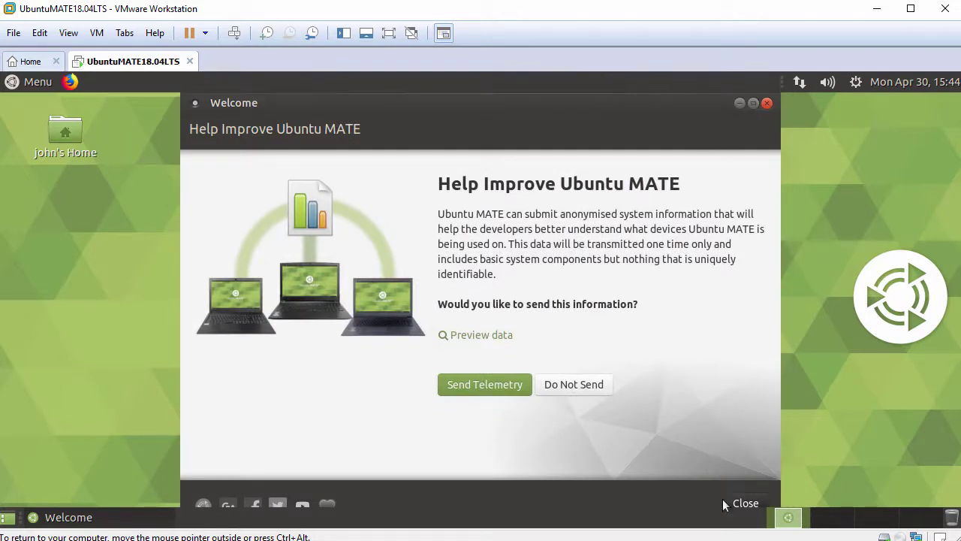
left_click(747, 506)
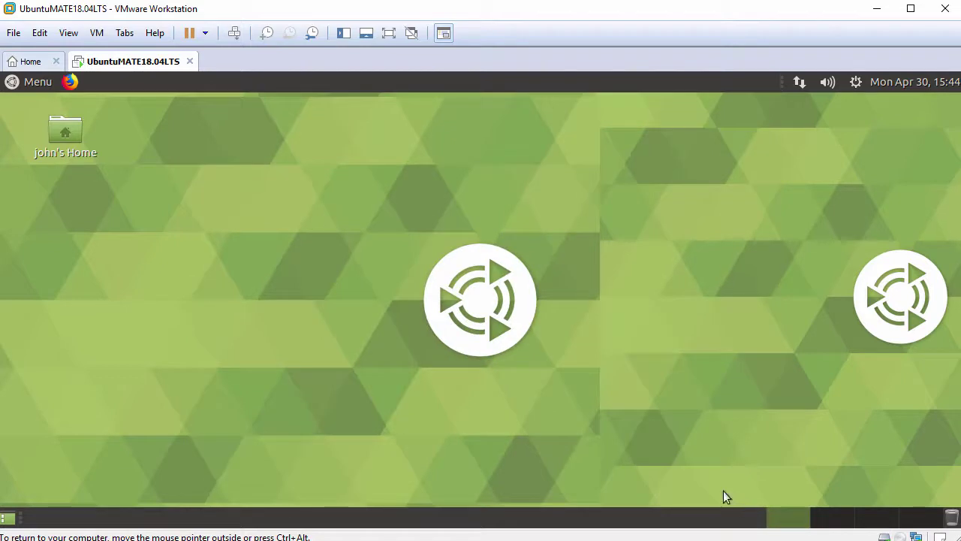
double_click(73, 137)
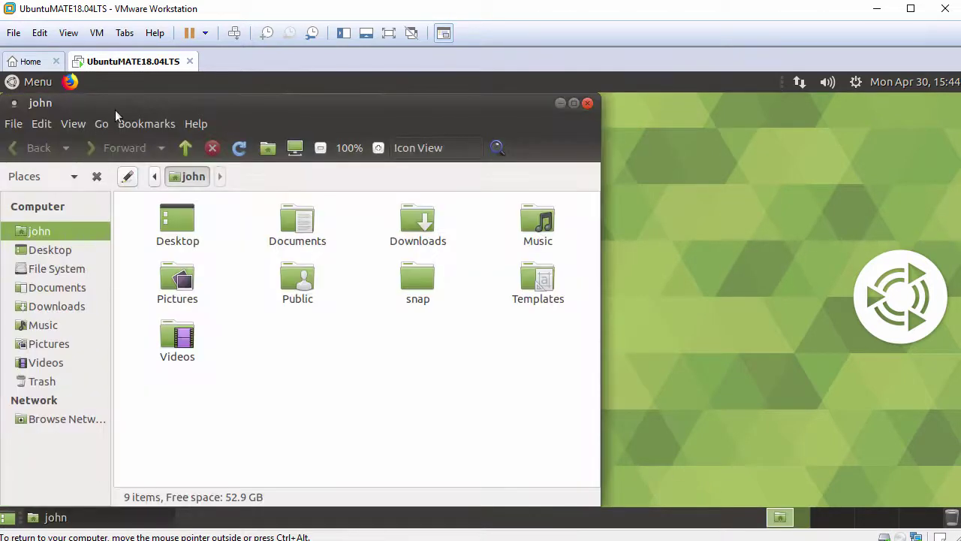
Step: Drag FileFromHost.txt from the host into the john folder and open it with Display
left_click_drag(115, 110, 169, 109)
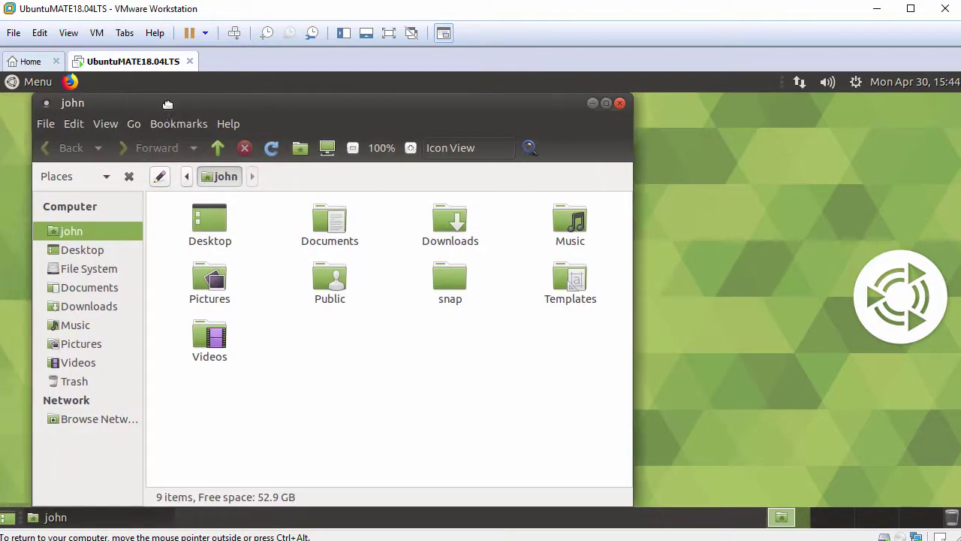
left_click_drag(168, 293, 397, 369)
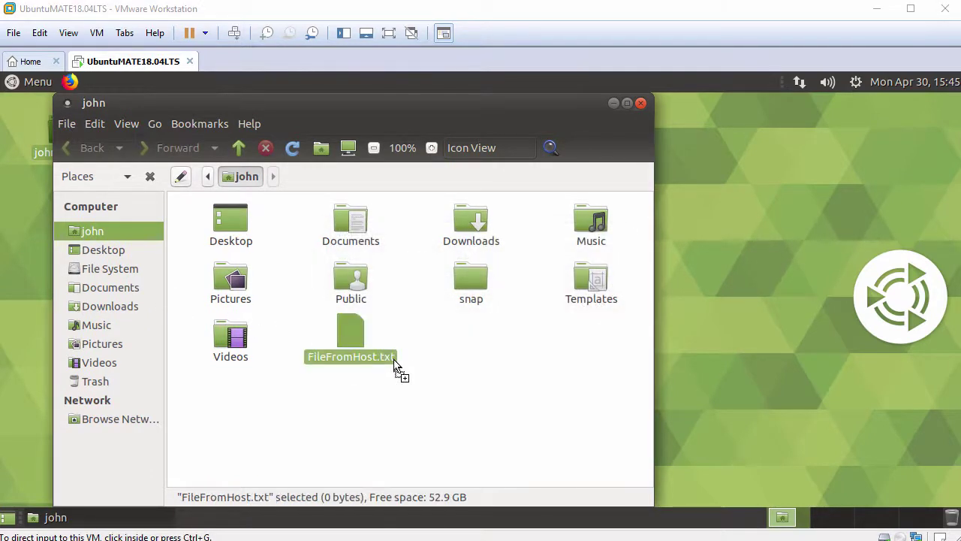
left_click(332, 370)
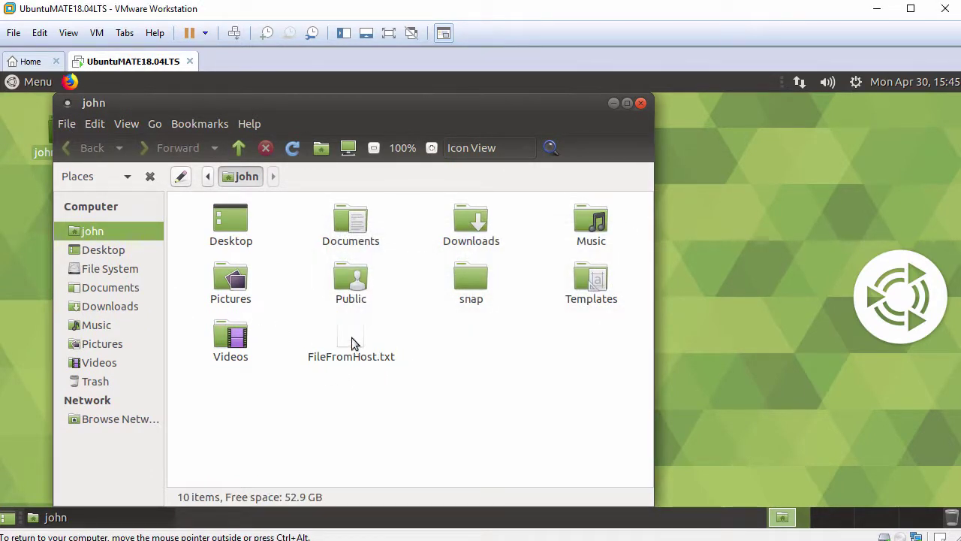
double_click(352, 335)
left_click(307, 370)
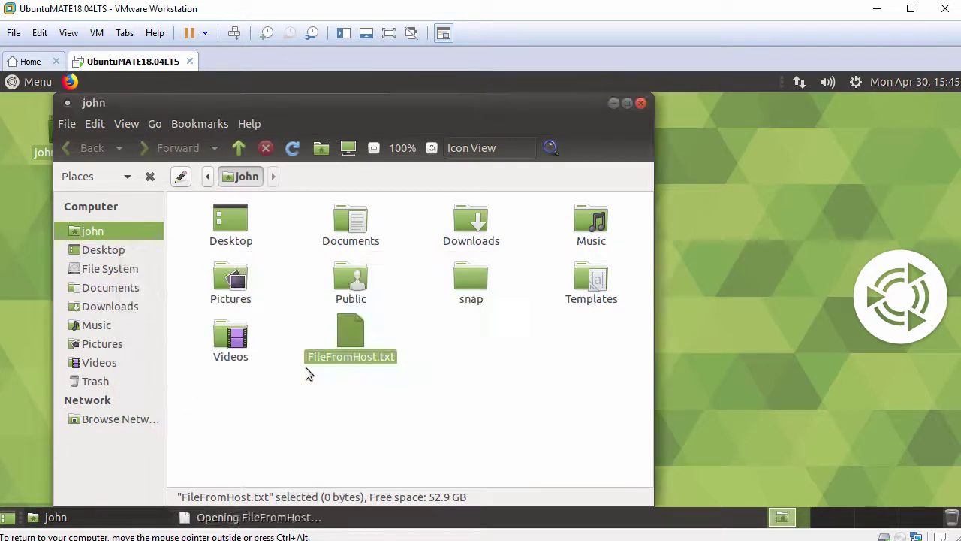
Step: Paste the host clipboard sentence into FileFromHost.txt in Pluma, then close without saving
left_click_drag(318, 101, 416, 102)
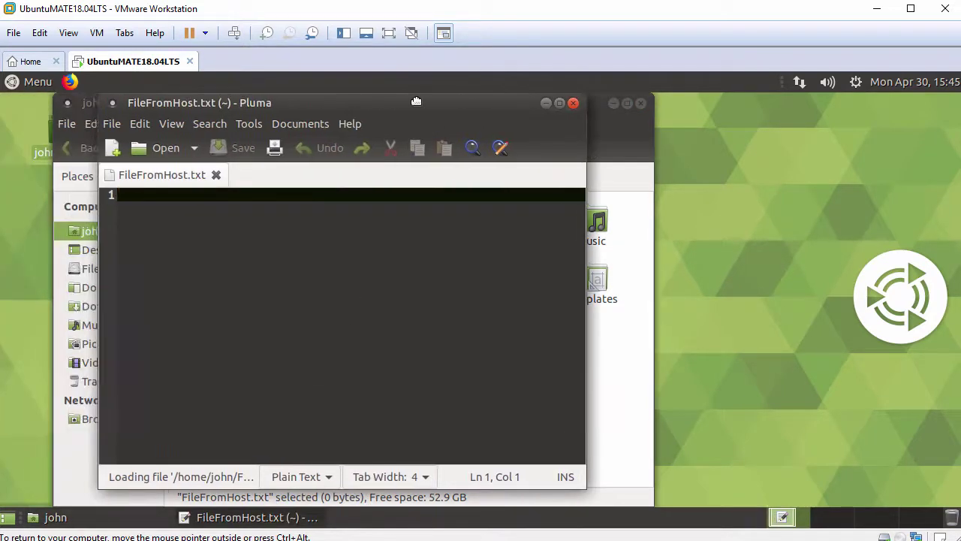
left_click_drag(586, 195, 685, 197)
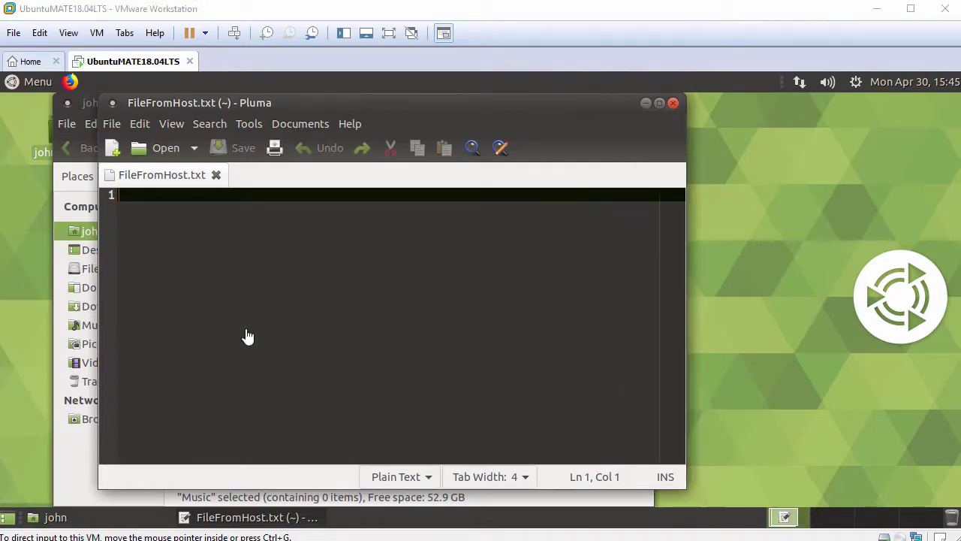
right_click(334, 231)
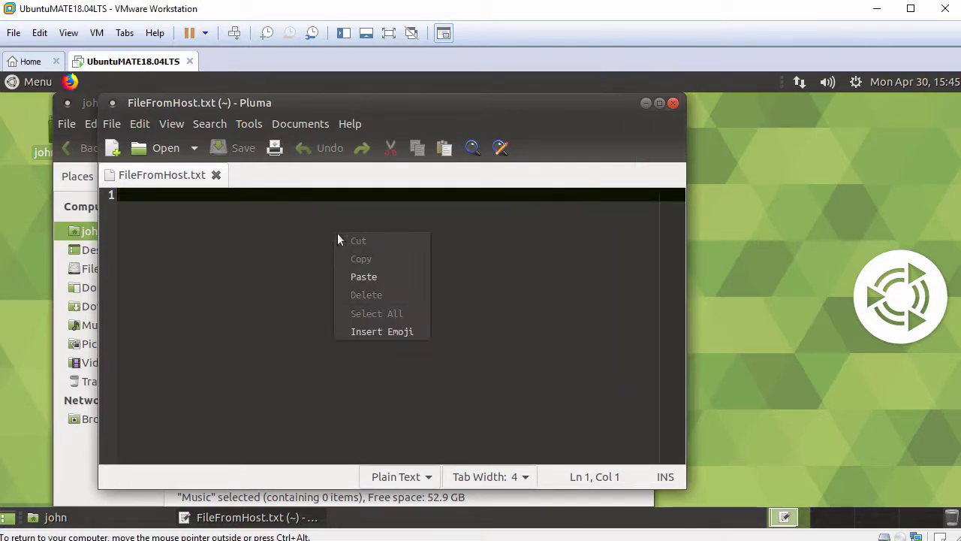
left_click(357, 278)
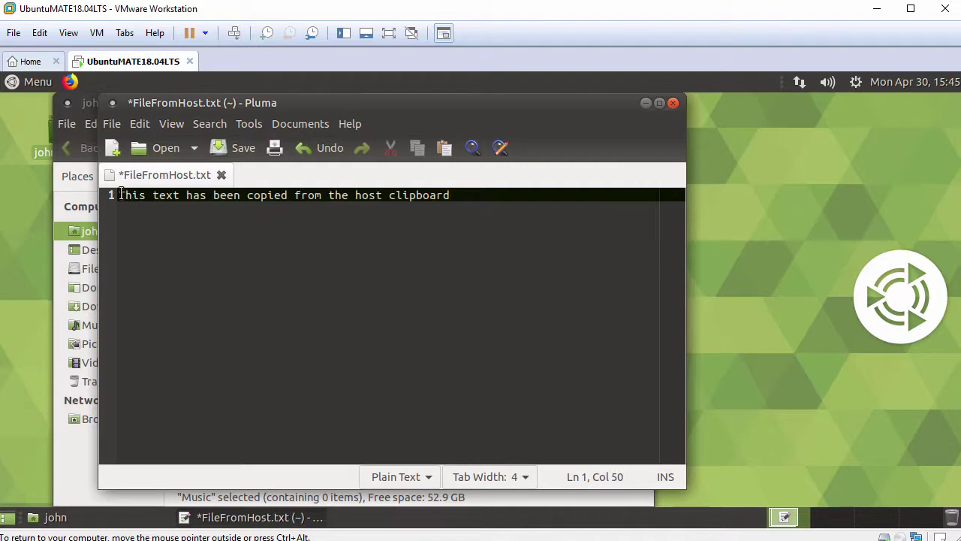
left_click_drag(119, 195, 457, 194)
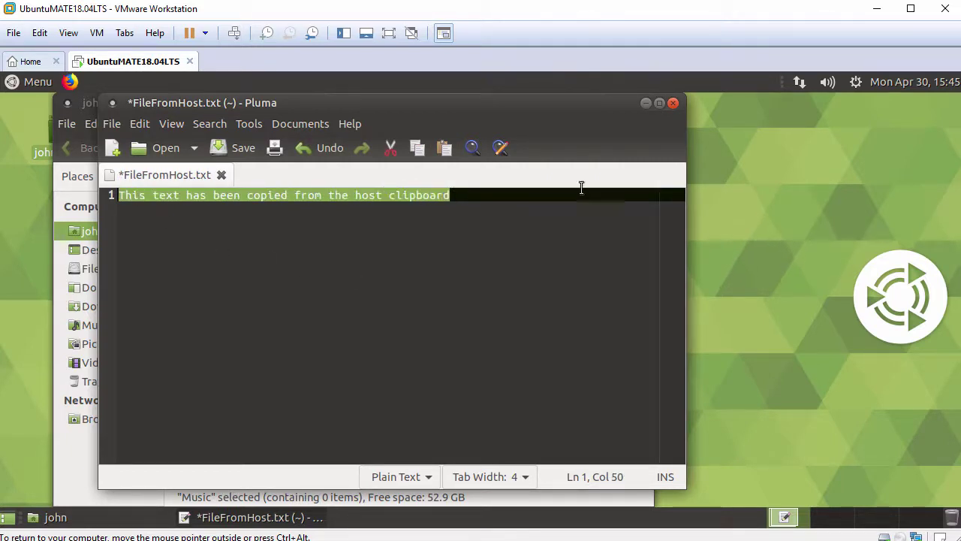
left_click(673, 106)
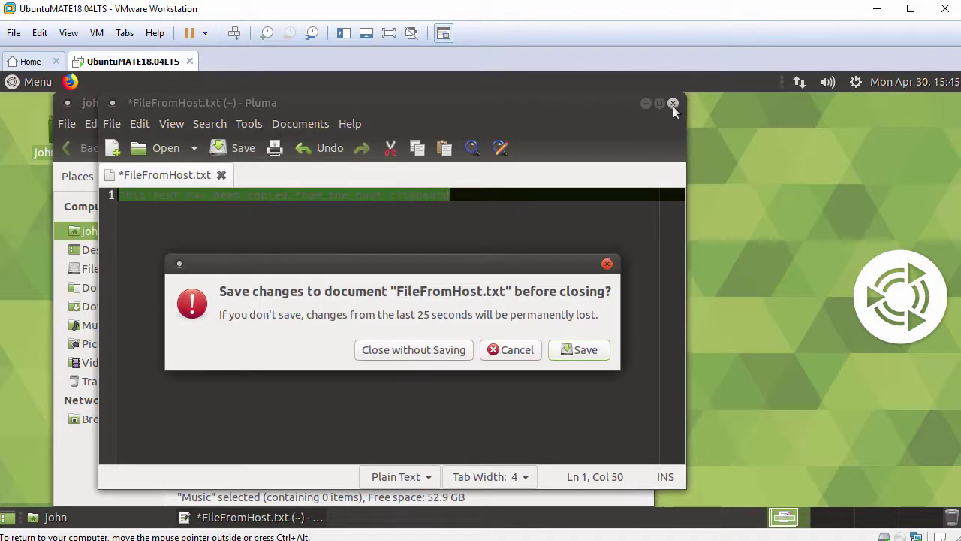
left_click(430, 352)
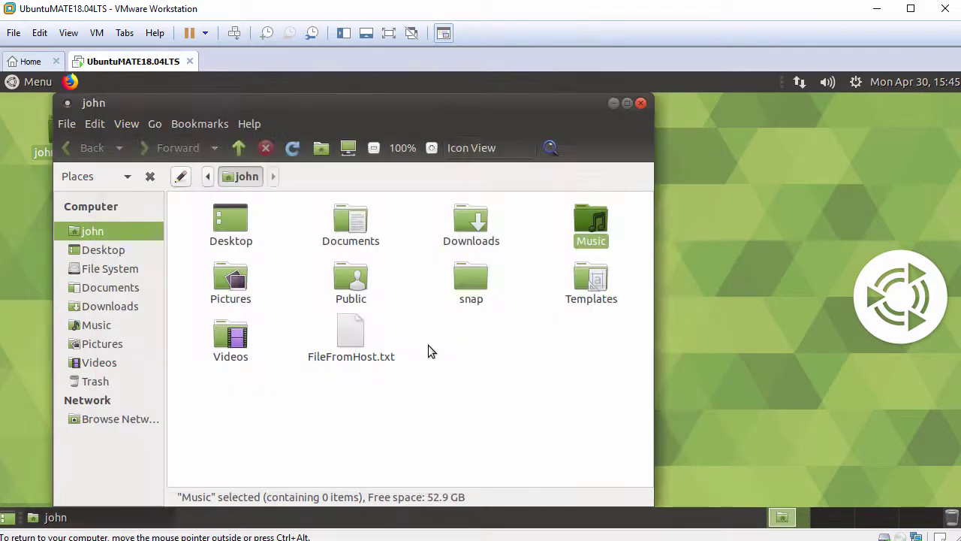
Step: Open a new desktop terminal, widen it, and run hostnamectl to show system details
left_click(640, 105)
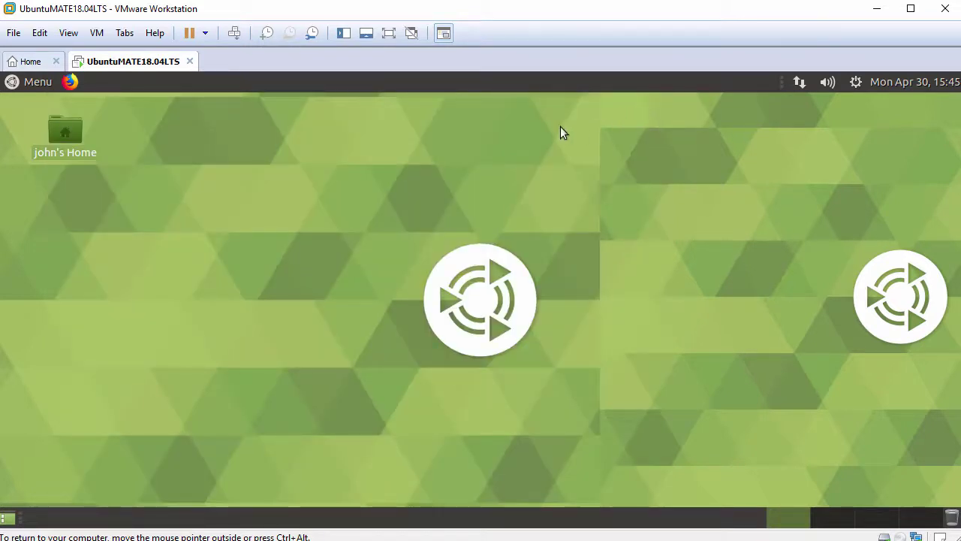
right_click(271, 131)
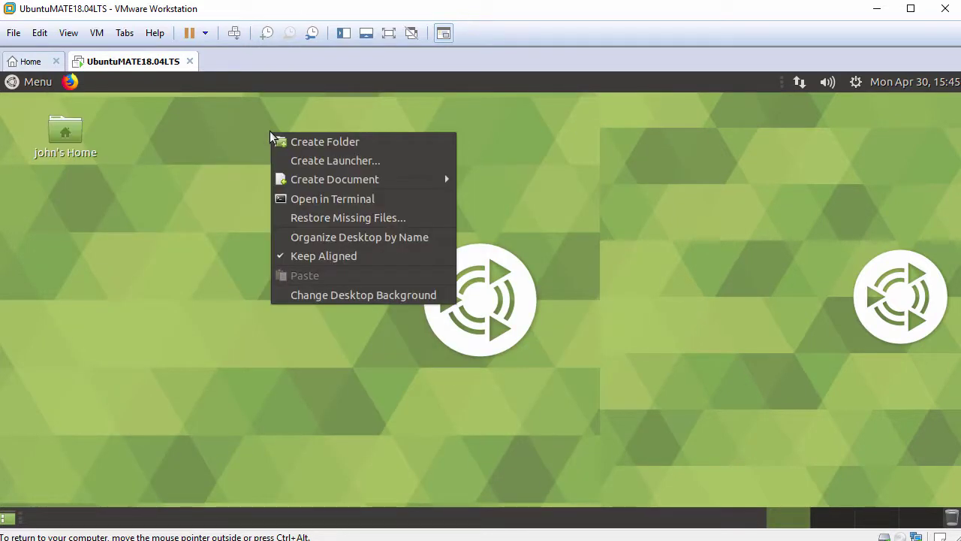
left_click(340, 201)
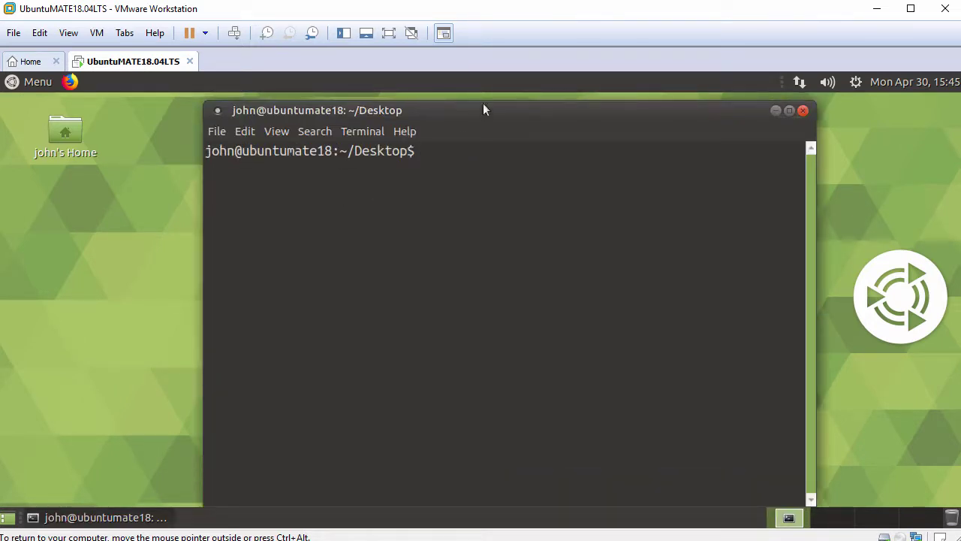
left_click_drag(483, 109, 371, 113)
left_click_drag(700, 275, 816, 296)
key("Return")
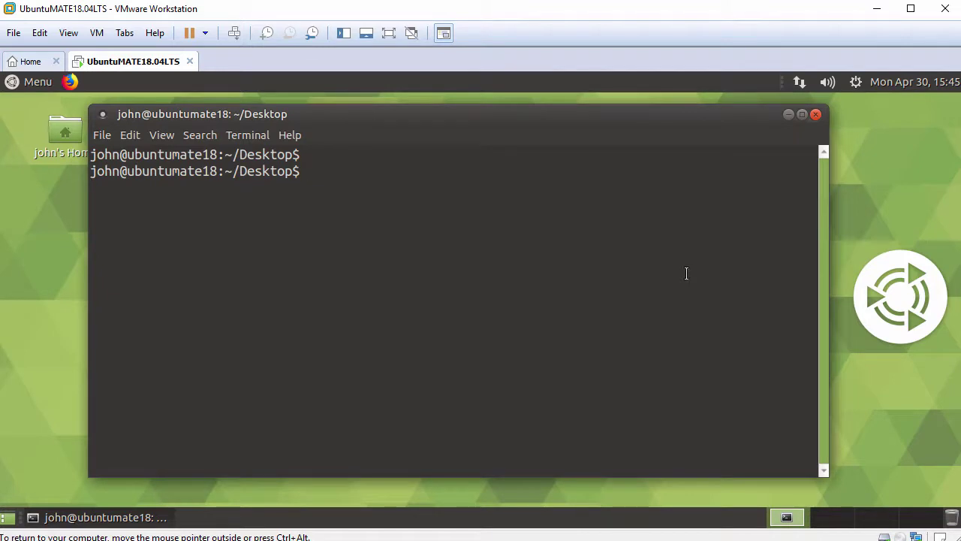
type("hostnamectl")
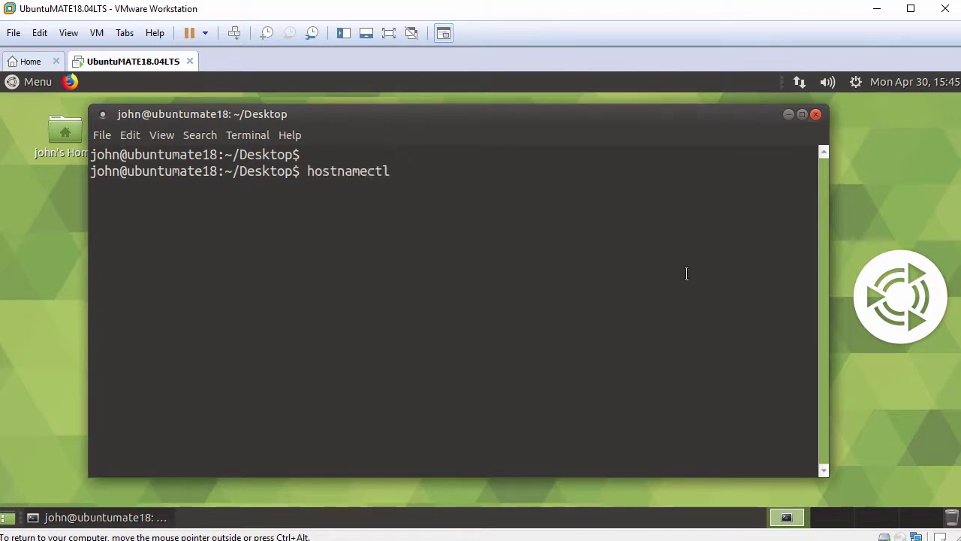
key("Return")
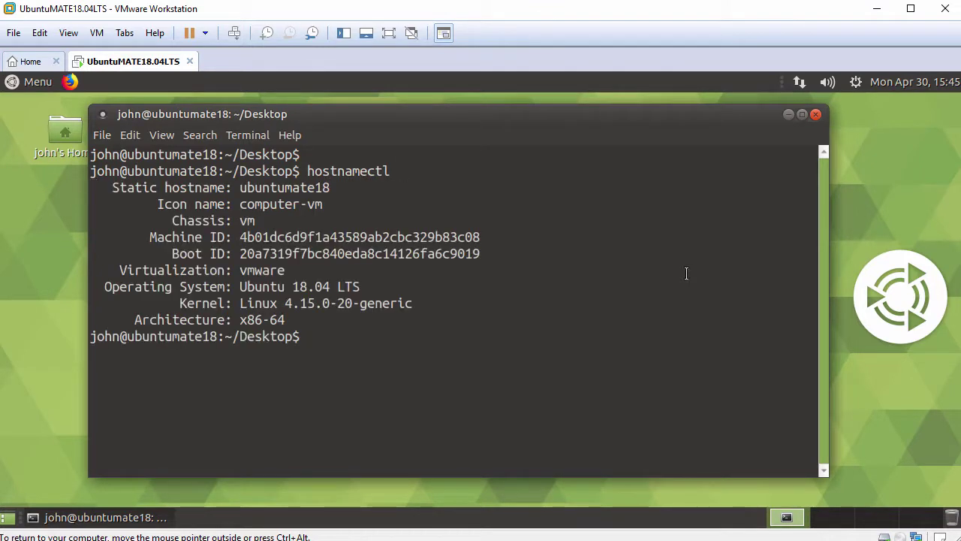
key("Return")
type("sys")
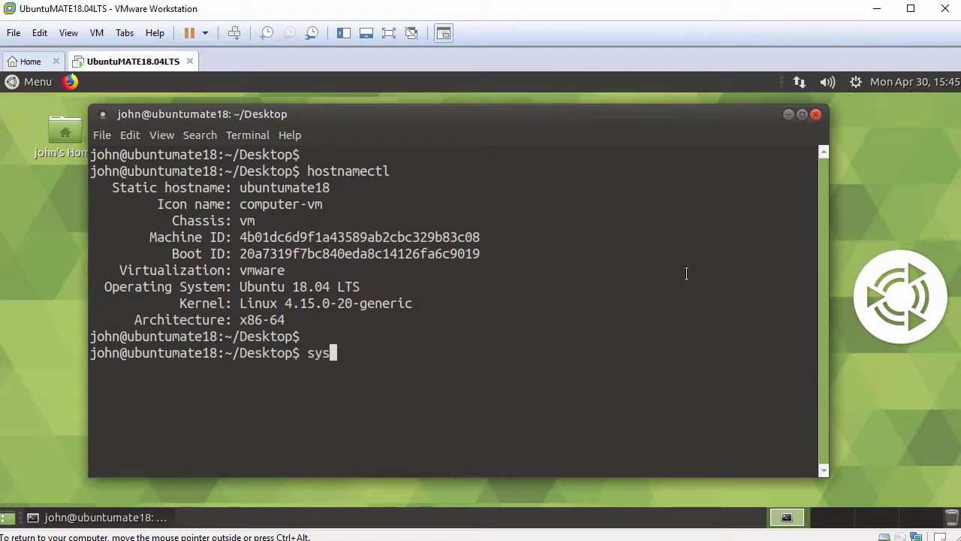
type("temctl status open-vm")
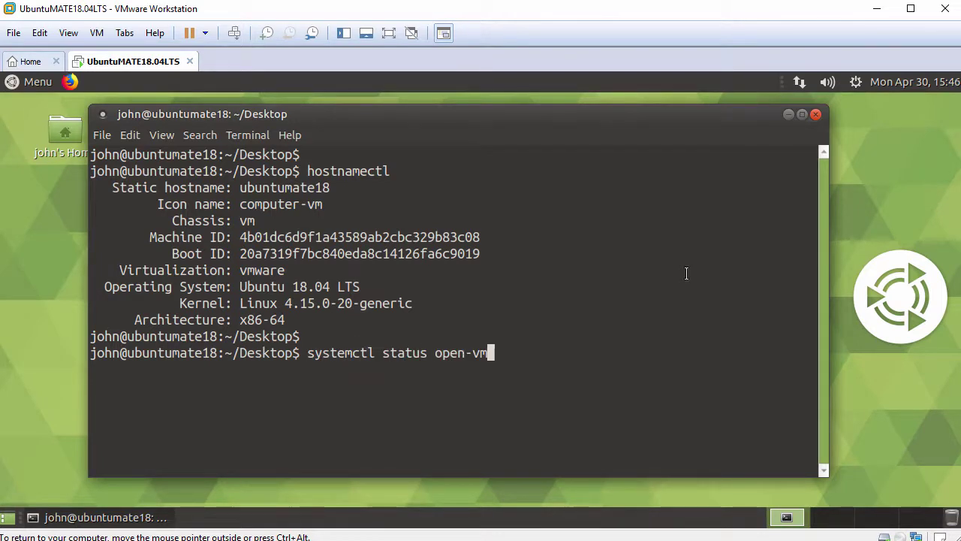
key("Tab")
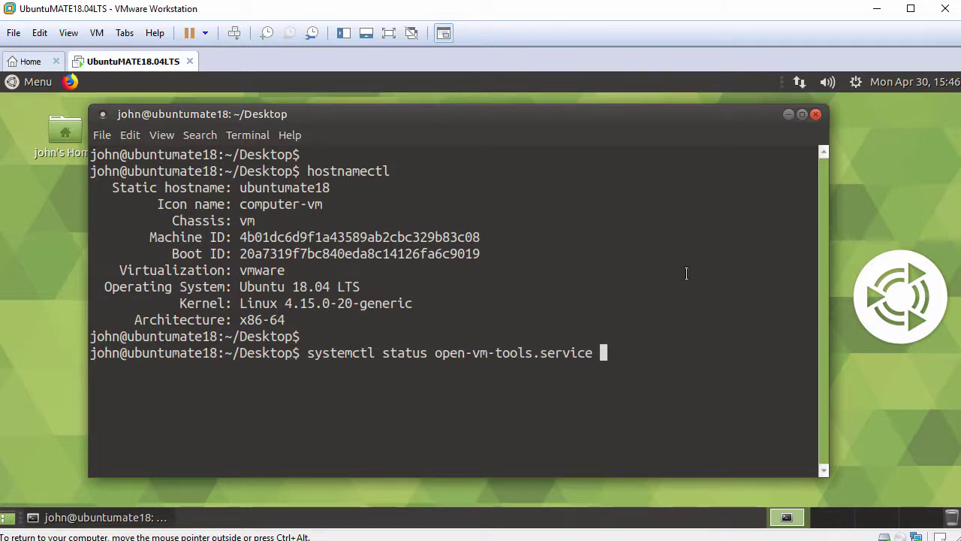
key("Return")
key("Return")
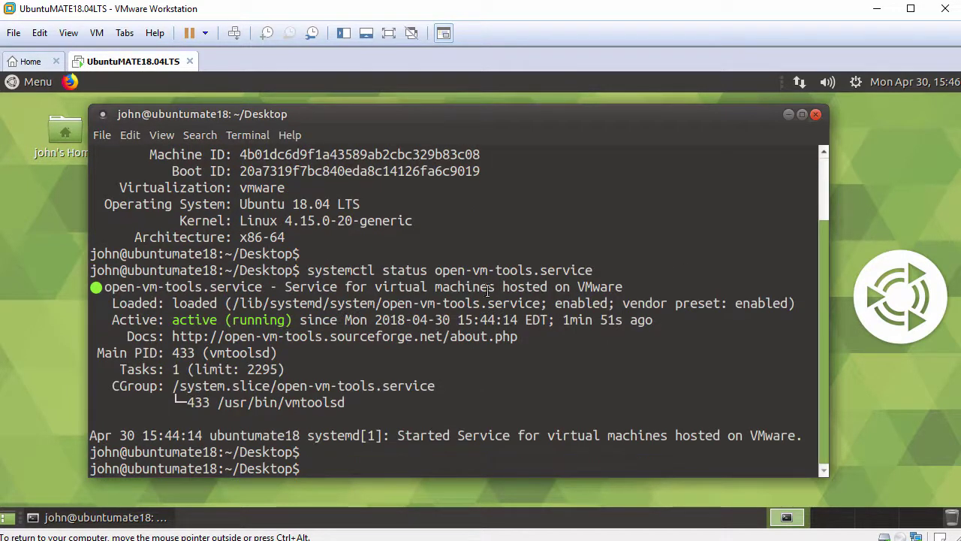
left_click_drag(113, 320, 293, 322)
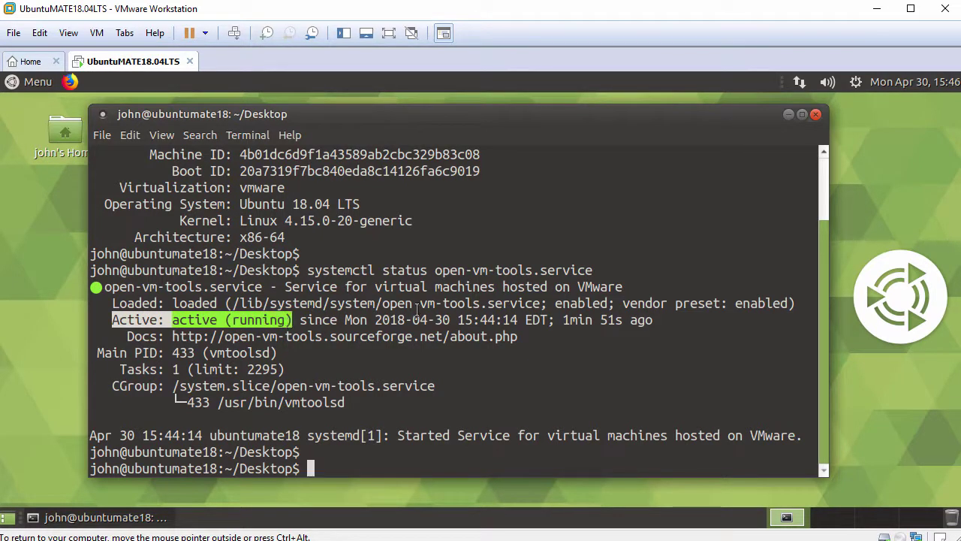
type("ping -c 3 www.googl")
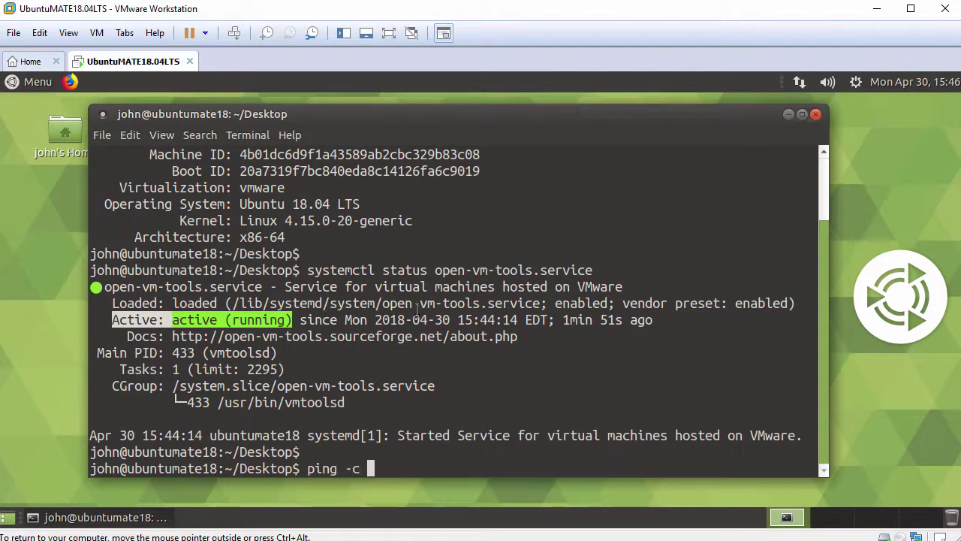
type("e.com")
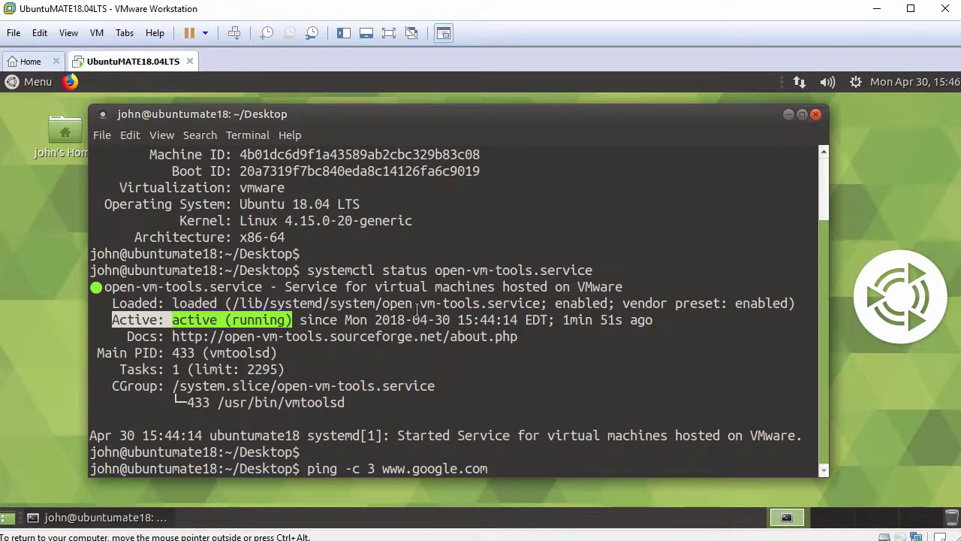
key("Return")
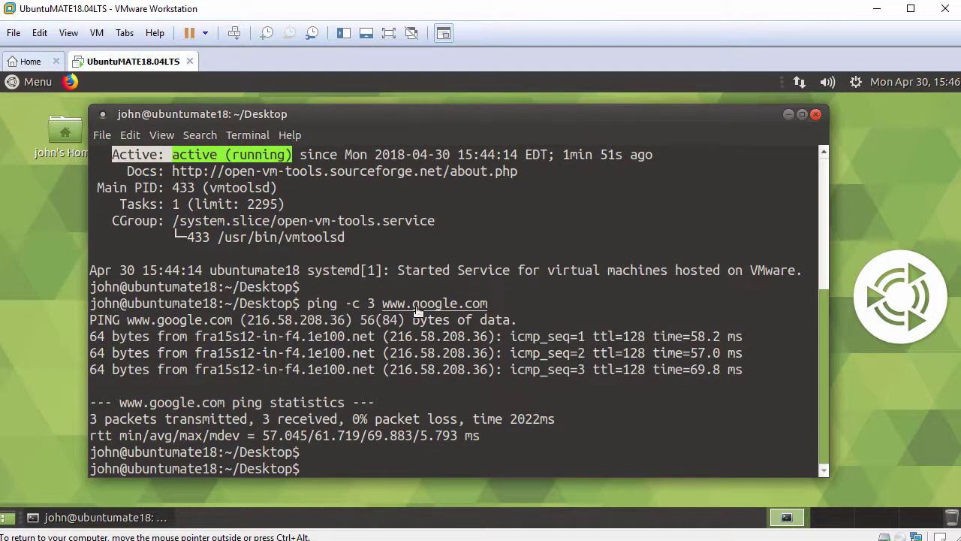
Step: Close the terminal and set the dark starry bottom-left wallpaper in Appearance Preferences
left_click(817, 114)
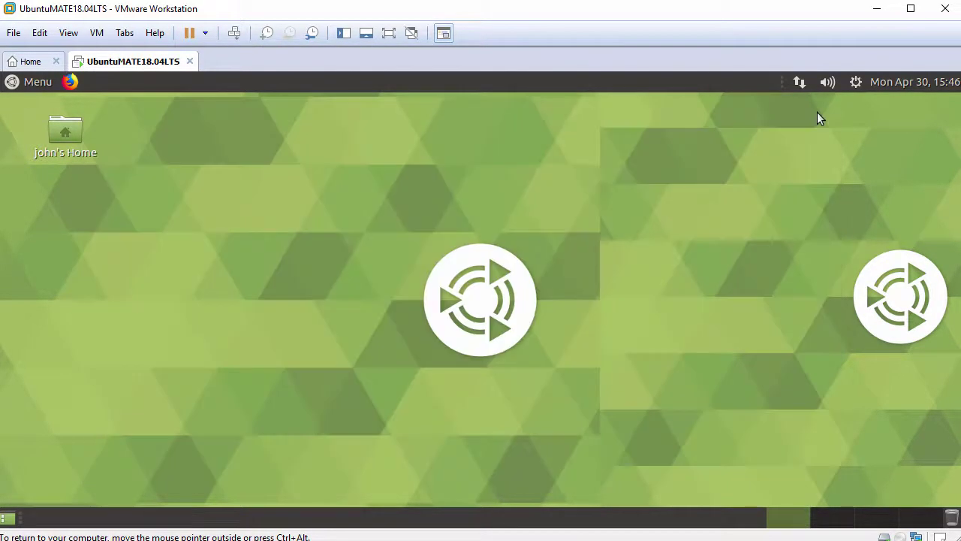
right_click(274, 124)
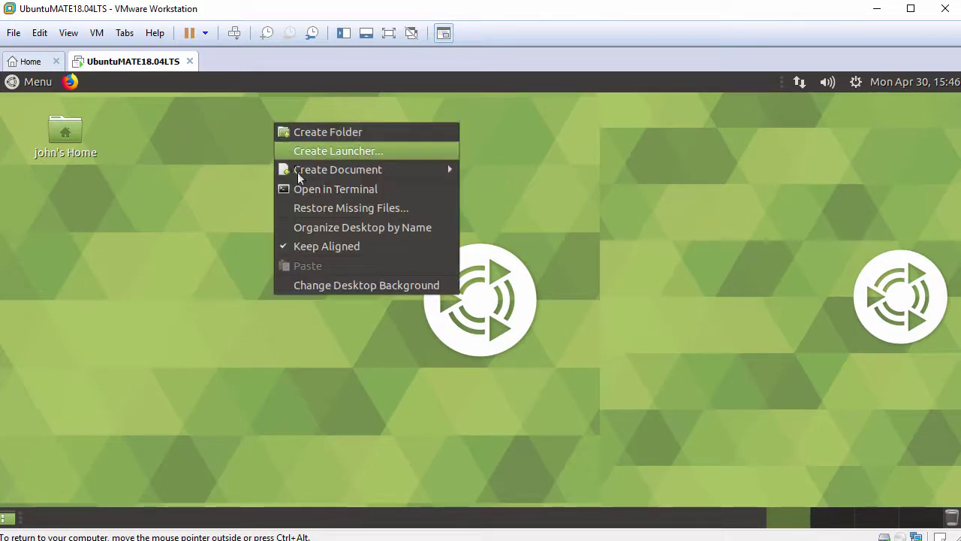
left_click(325, 287)
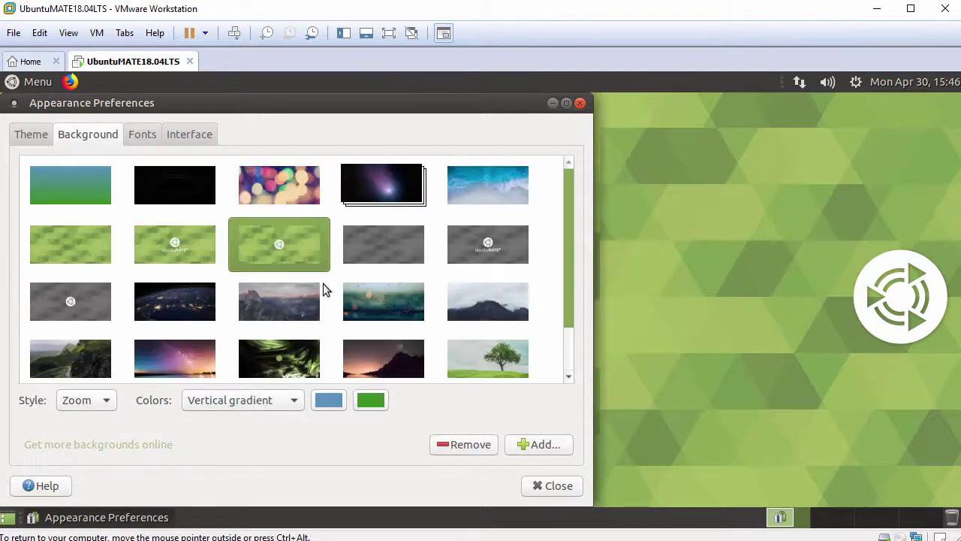
scroll(565, 315, "down", 2)
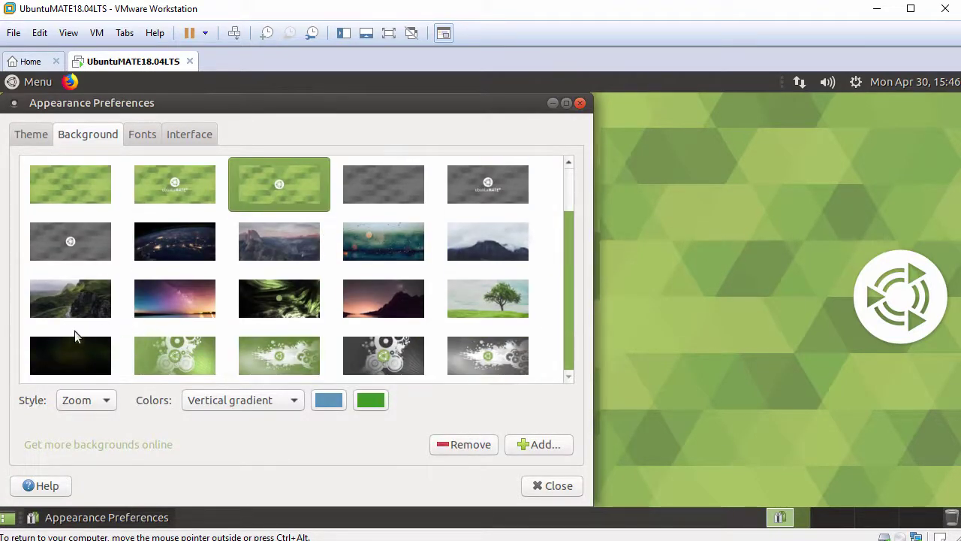
left_click(60, 352)
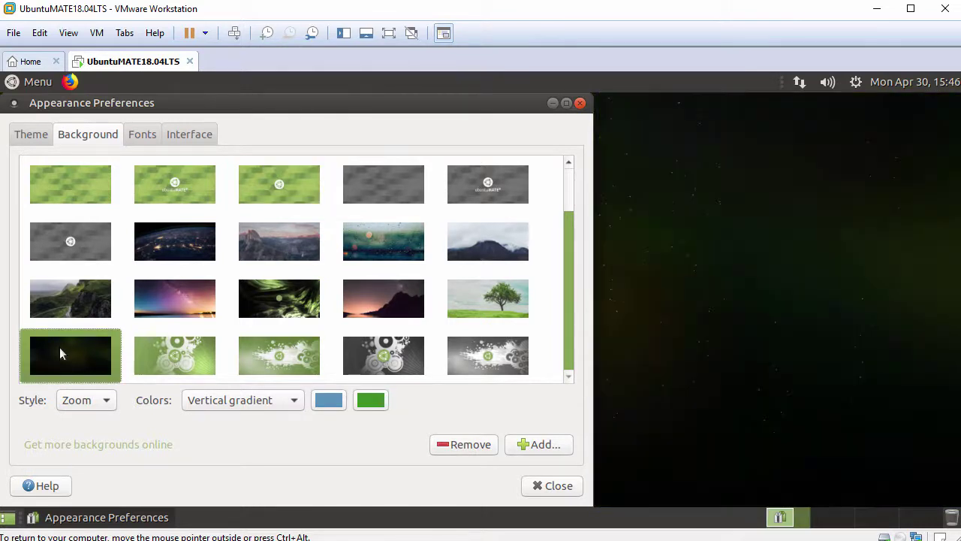
left_click(547, 488)
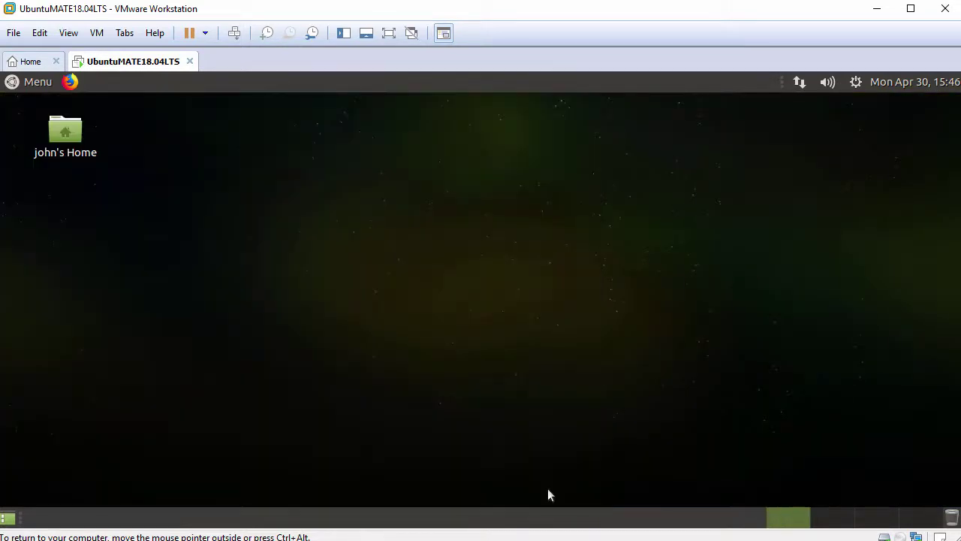
left_click(856, 84)
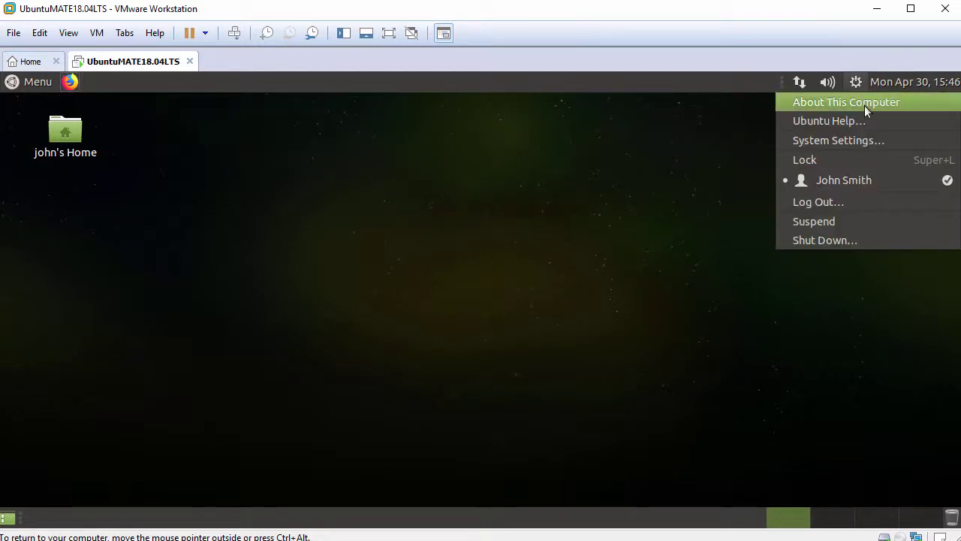
left_click(865, 105)
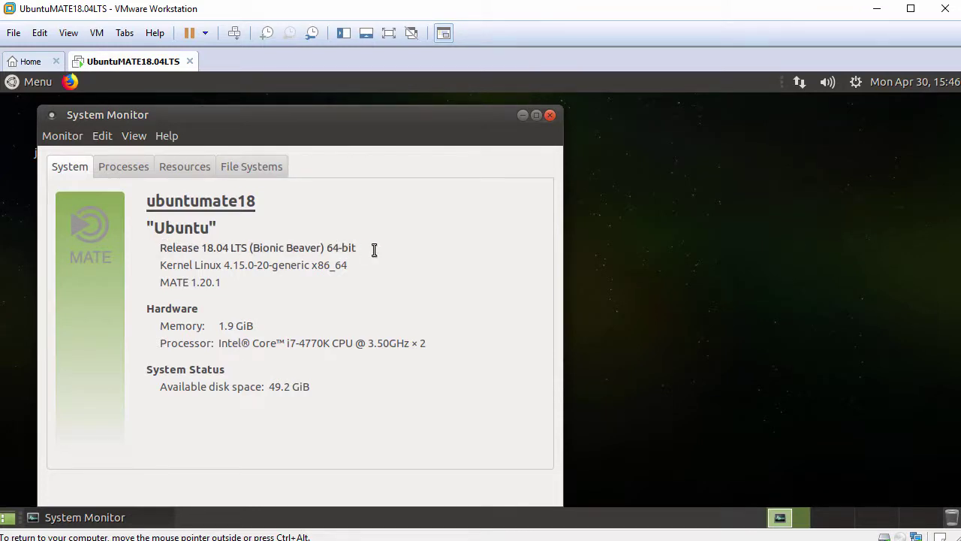
left_click(550, 116)
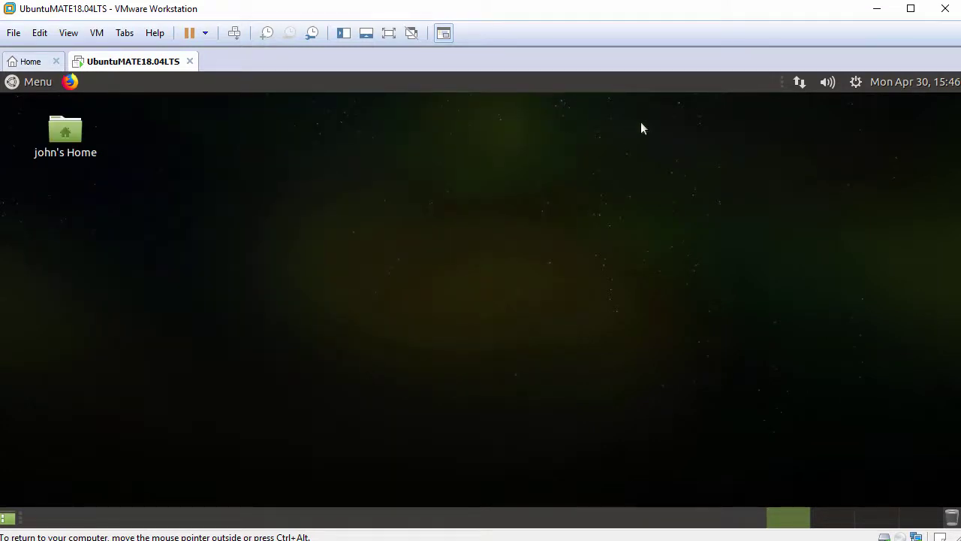
left_click(799, 83)
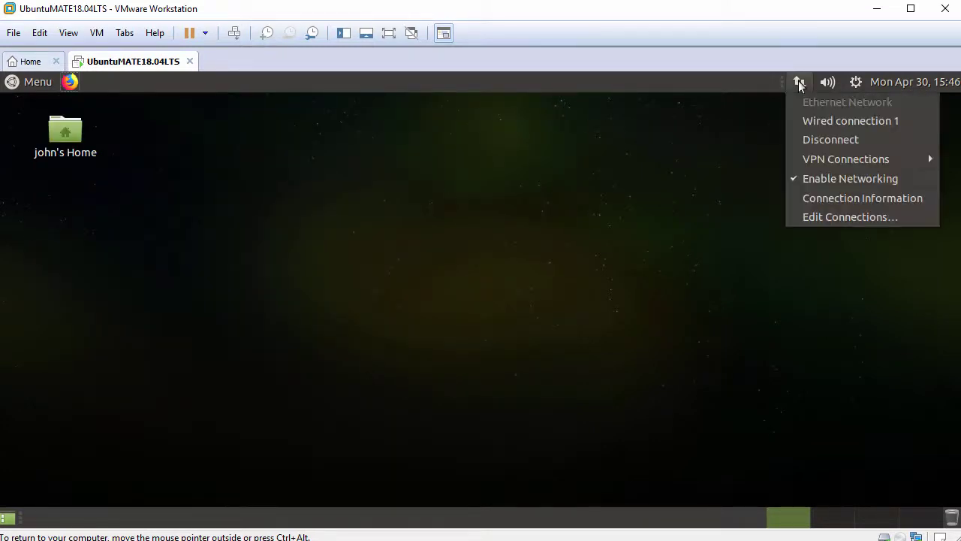
mouse_move(855, 87)
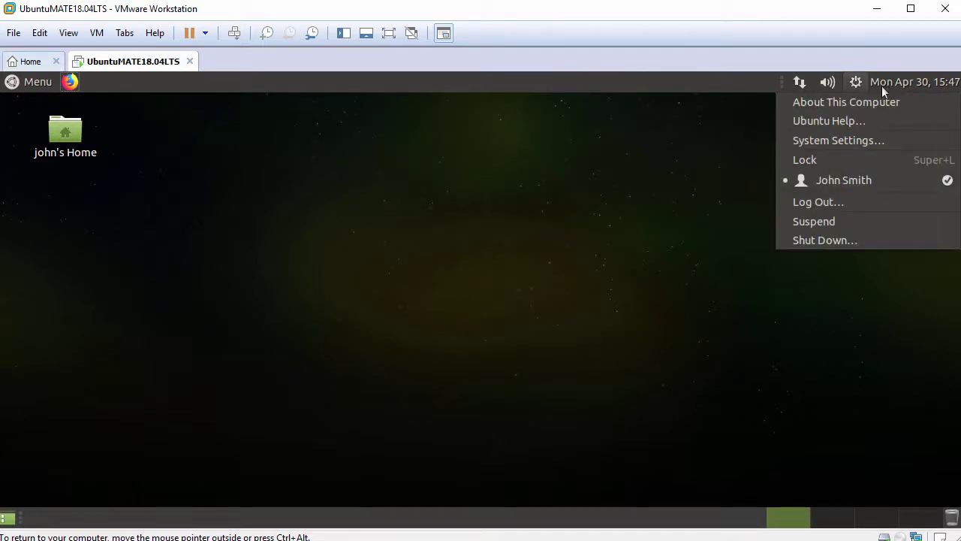
left_click(349, 157)
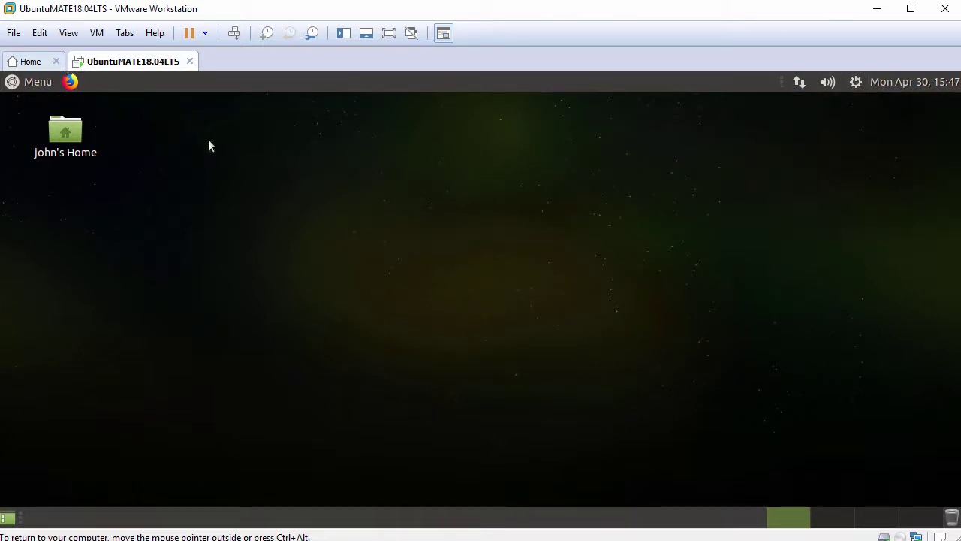
left_click(16, 83)
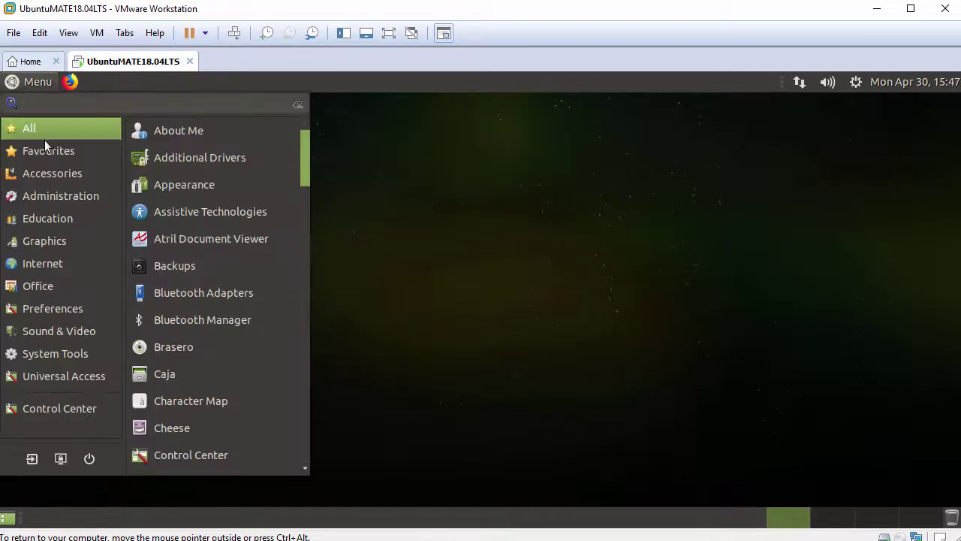
left_click(49, 172)
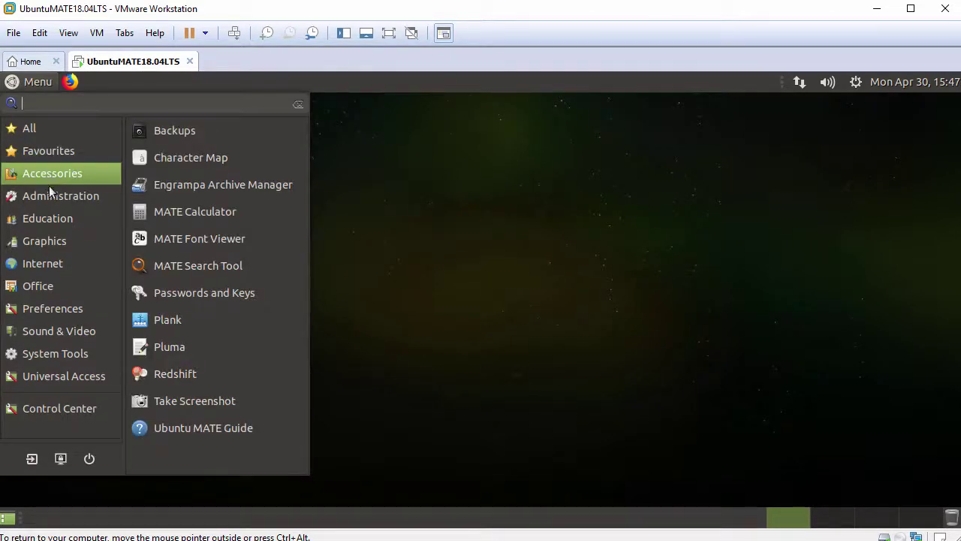
left_click(49, 192)
left_click(49, 216)
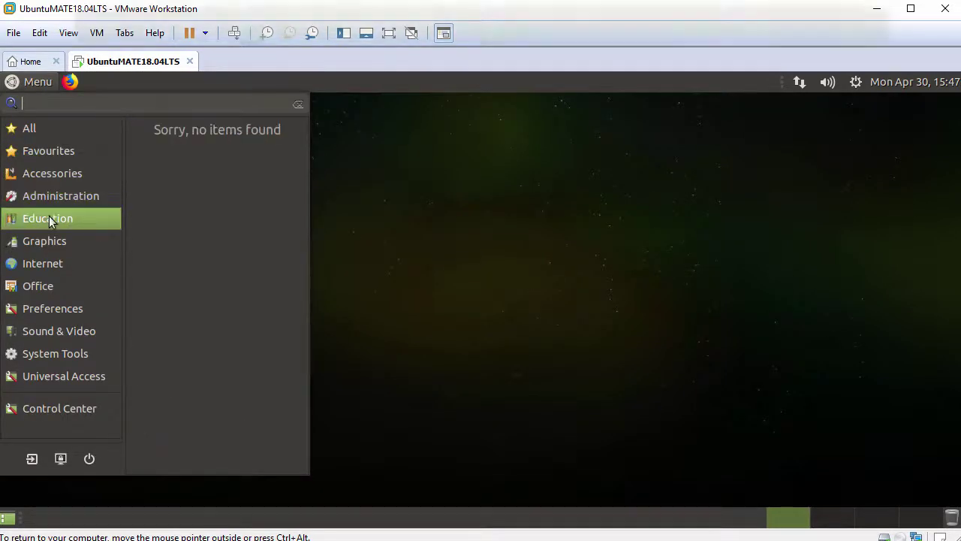
left_click(48, 240)
left_click(51, 261)
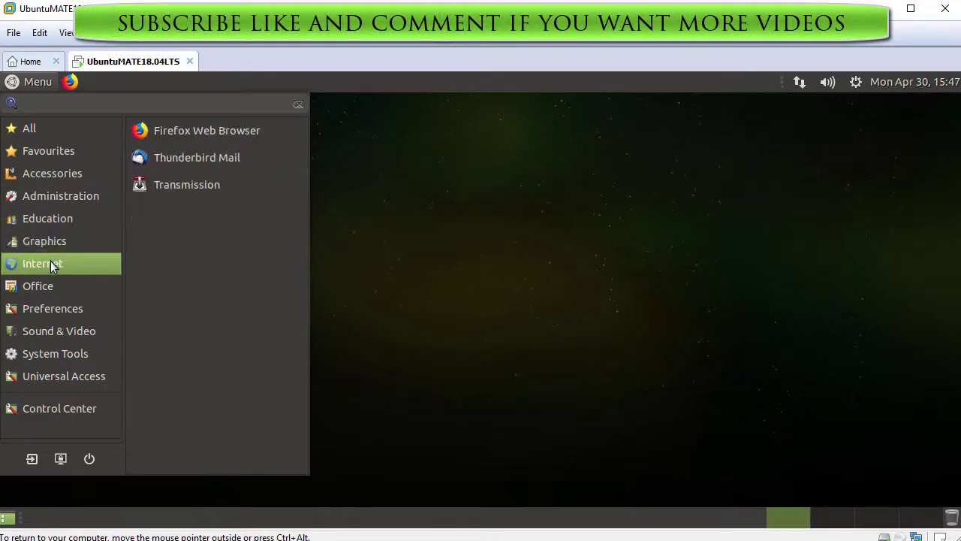
left_click(48, 284)
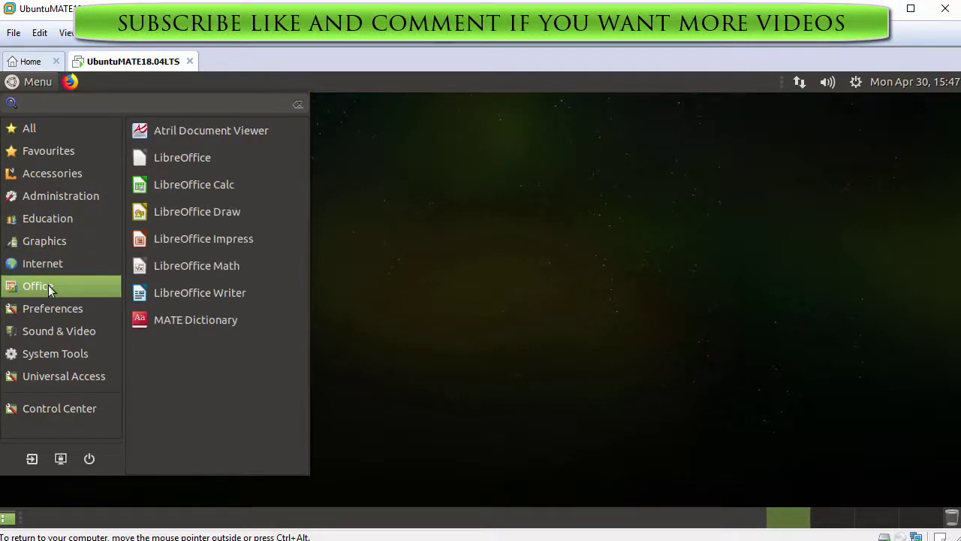
left_click(46, 305)
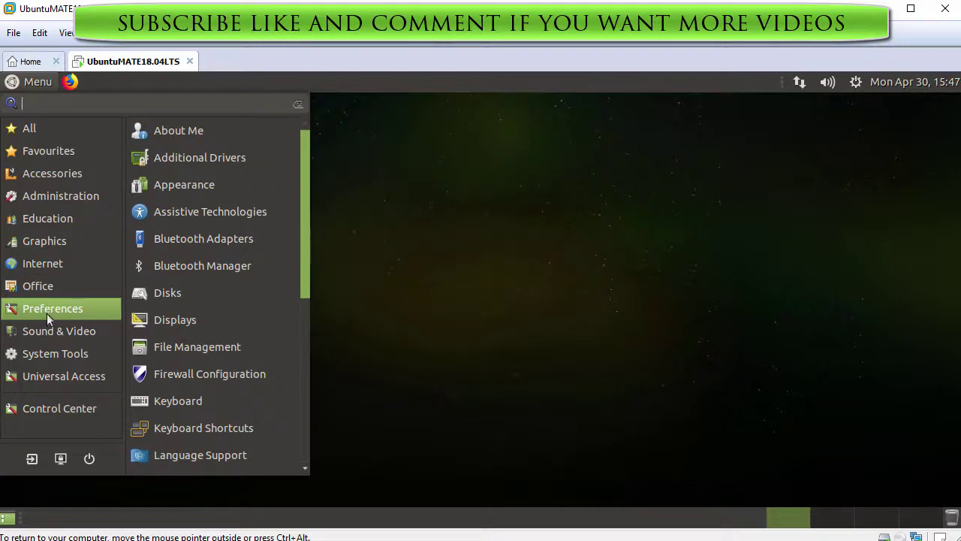
left_click(46, 332)
left_click(45, 354)
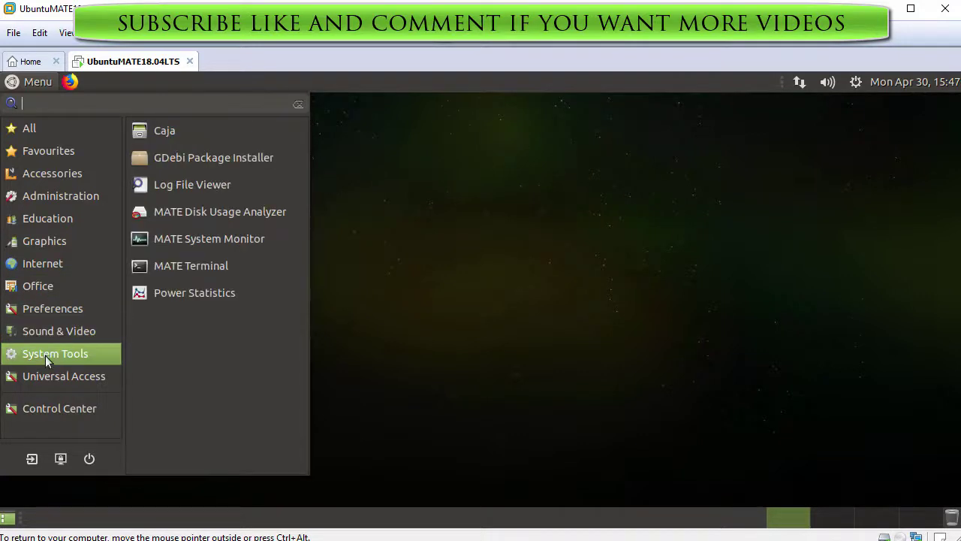
left_click(45, 372)
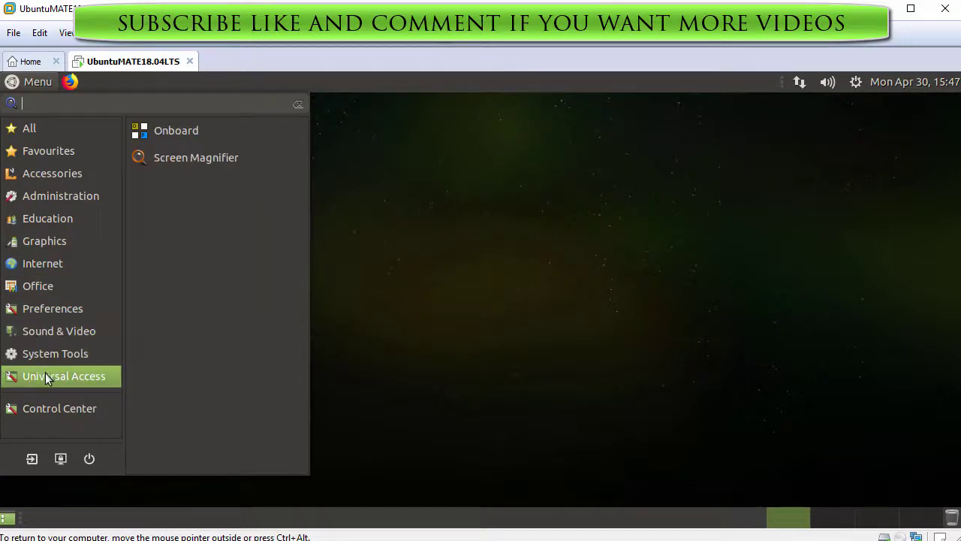
left_click(41, 405)
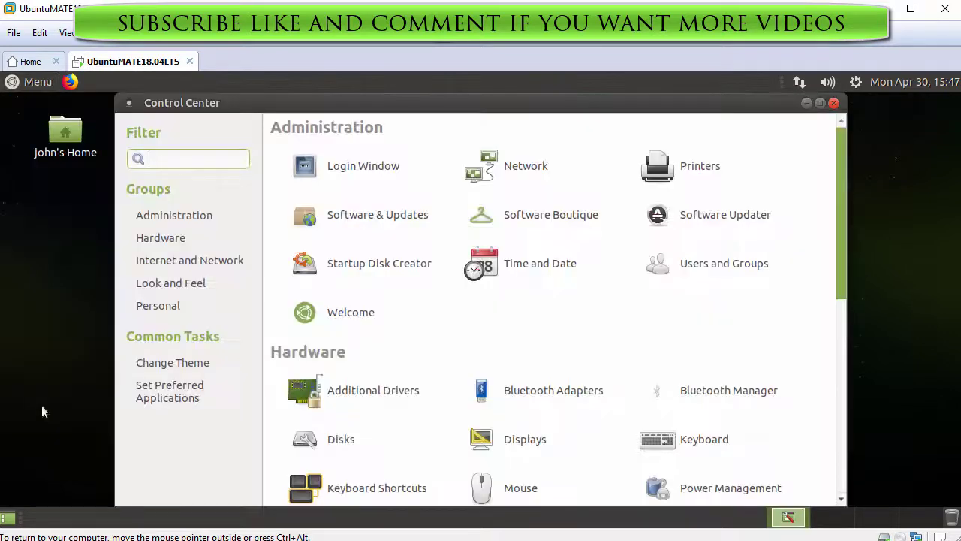
left_click(200, 241)
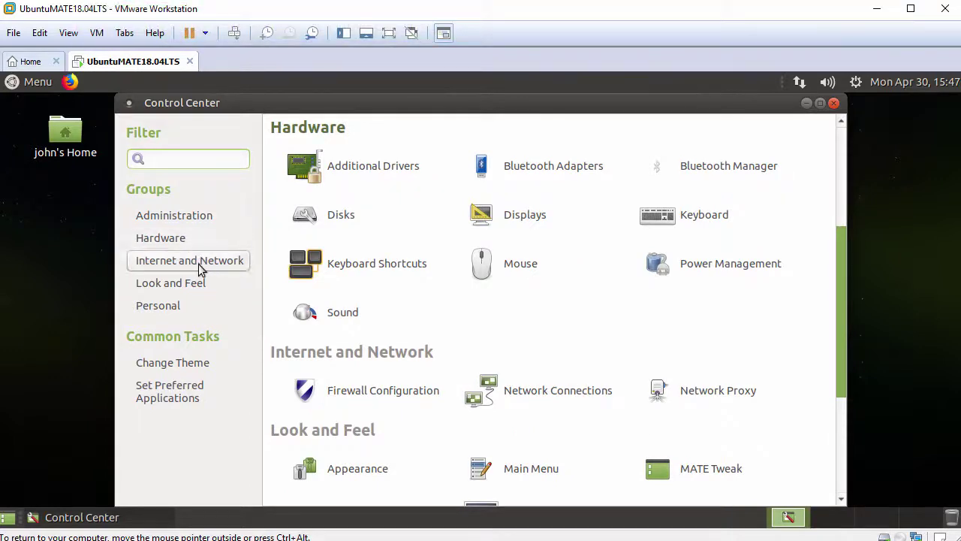
left_click(199, 266)
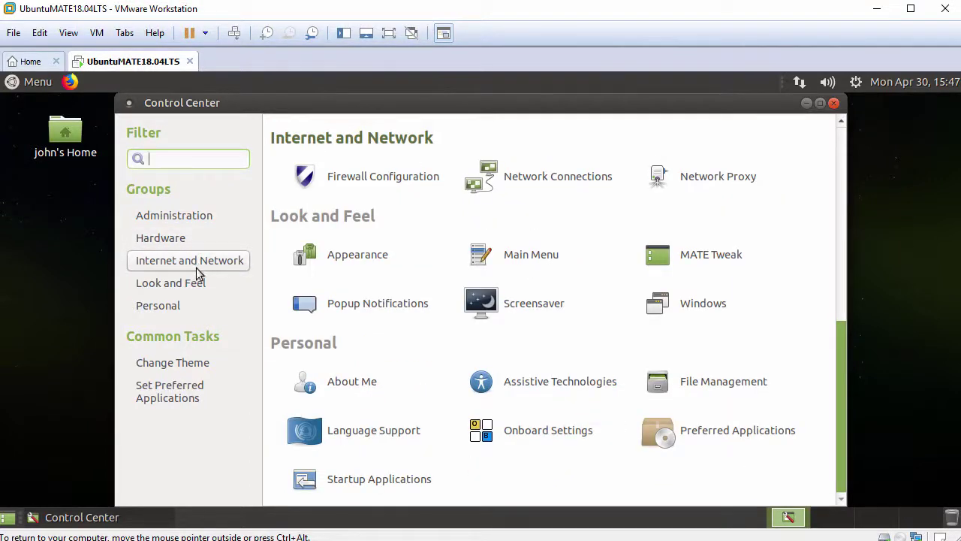
left_click(191, 286)
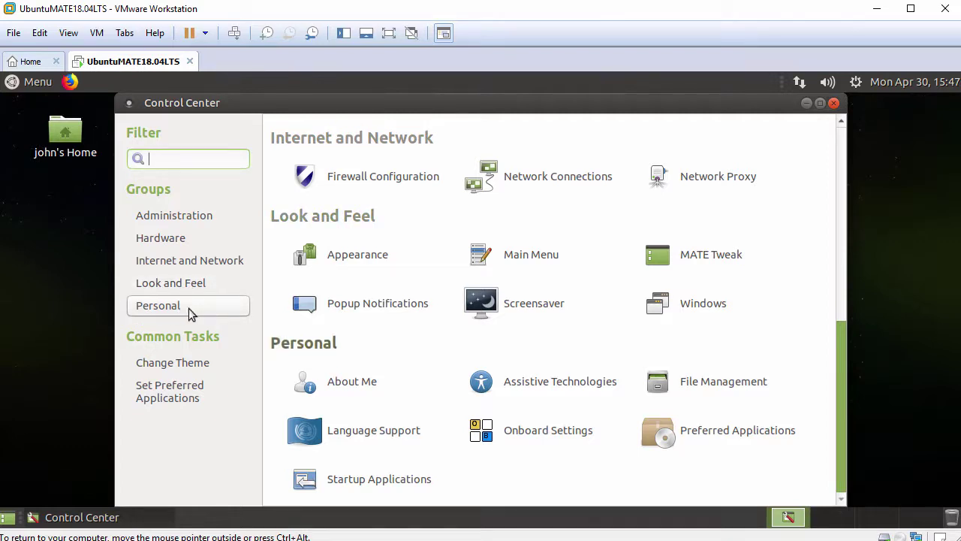
left_click(834, 104)
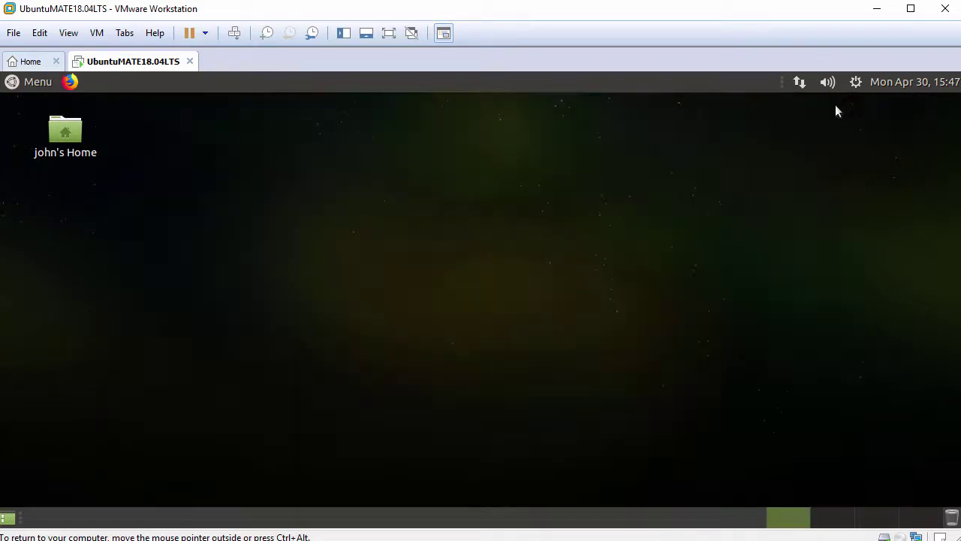